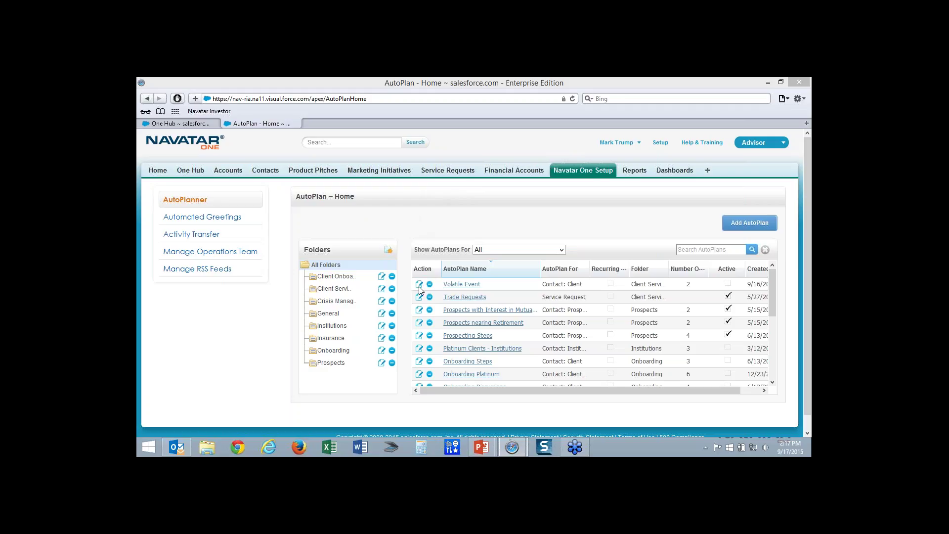
Activate the Volatile Event AutoPlan, save it with its activities confirmed for existing records, and return to the AutoPlan list.
click(436, 232)
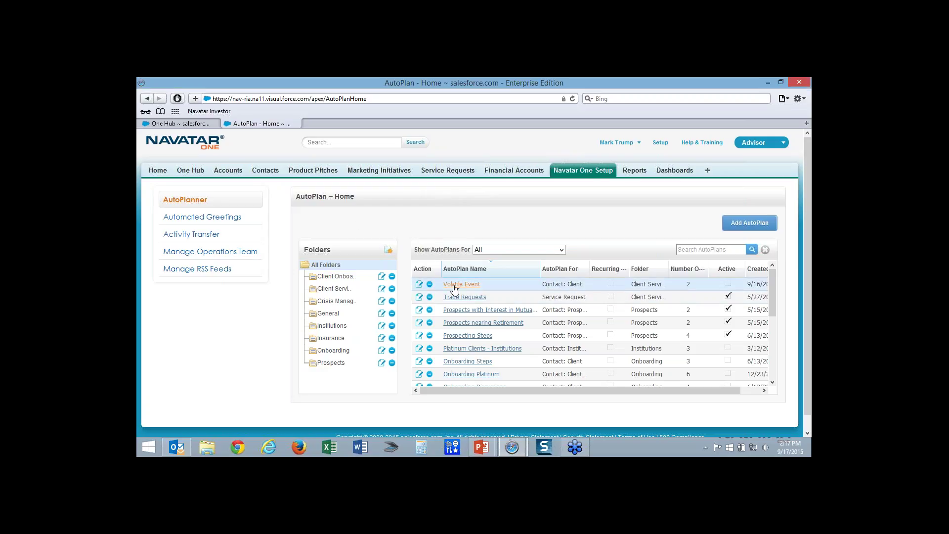
click(419, 285)
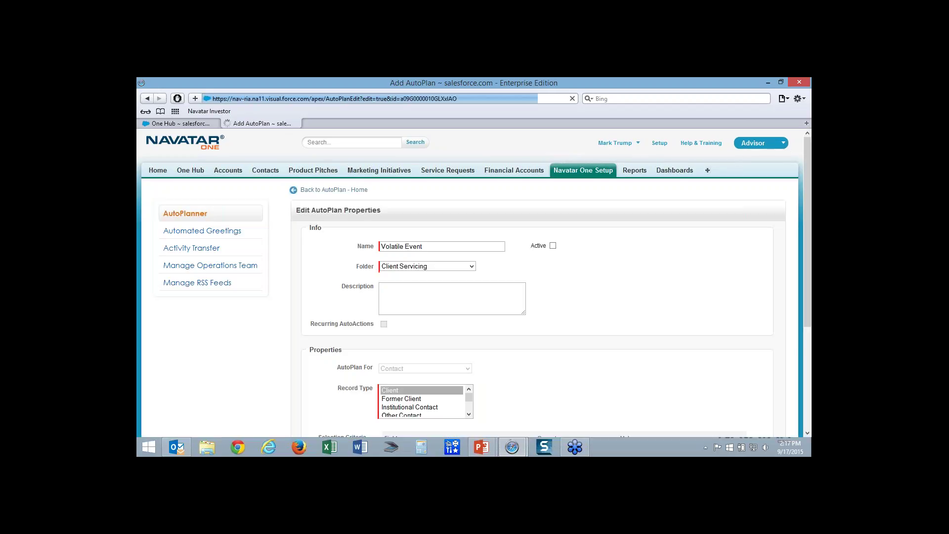
click(553, 245)
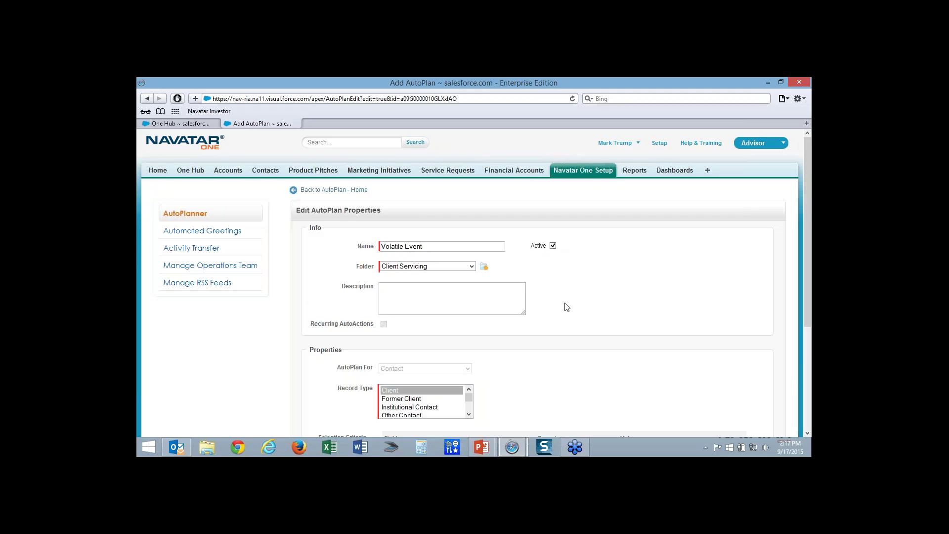
scroll(566, 307, down, 3)
click(518, 390)
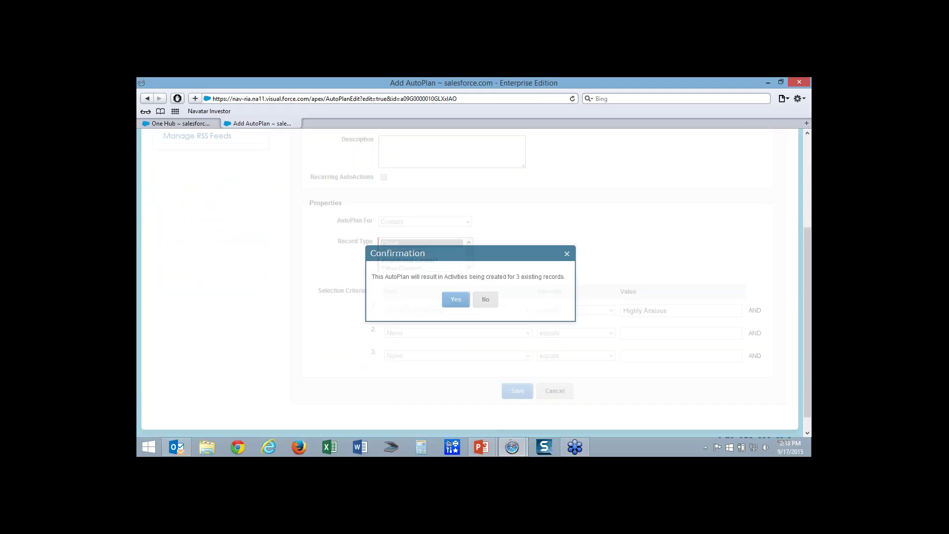
click(455, 301)
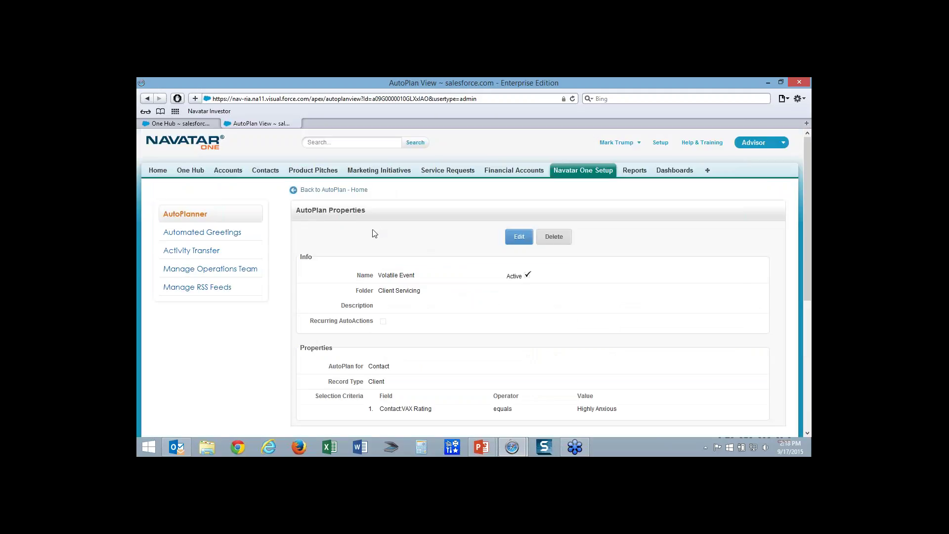
click(332, 190)
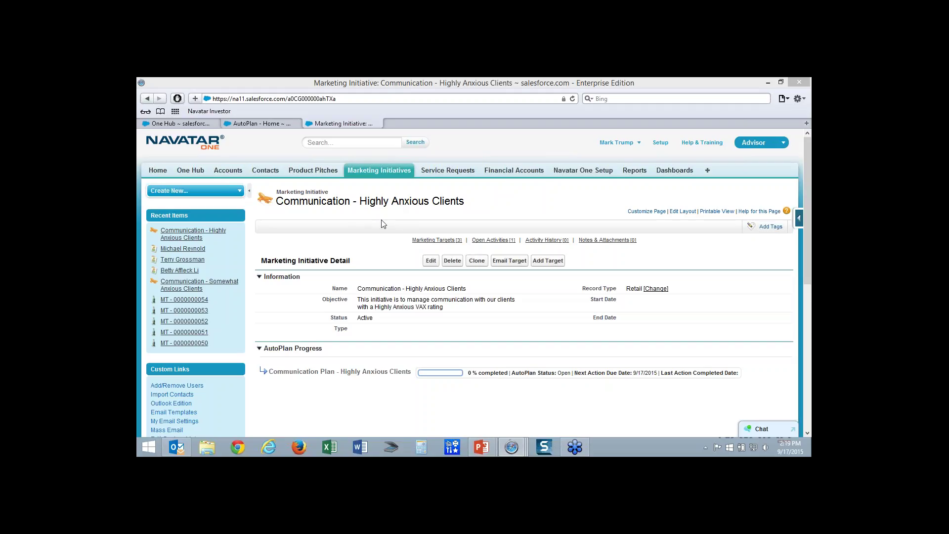
Examine the open activities of the Communication - Highly Anxious Clients marketing initiative.
click(497, 255)
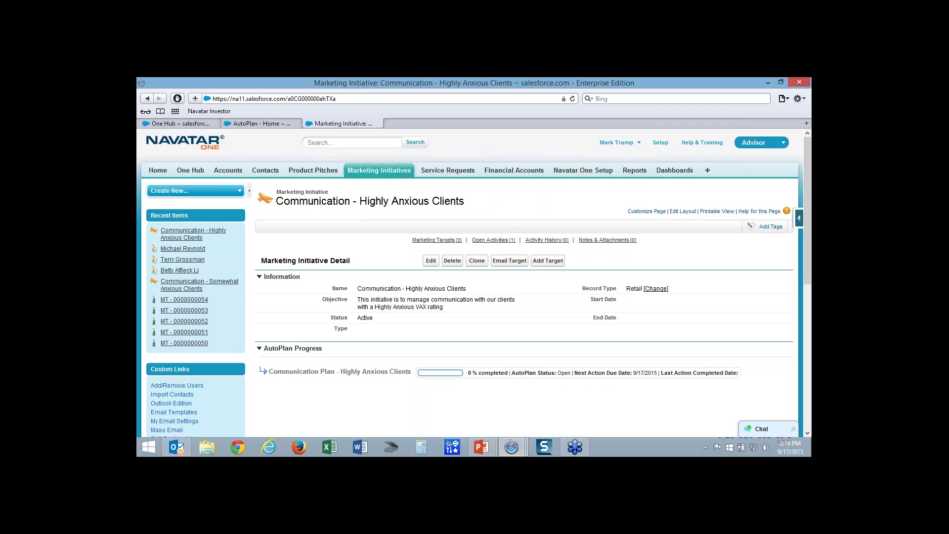
mouse_move(494, 244)
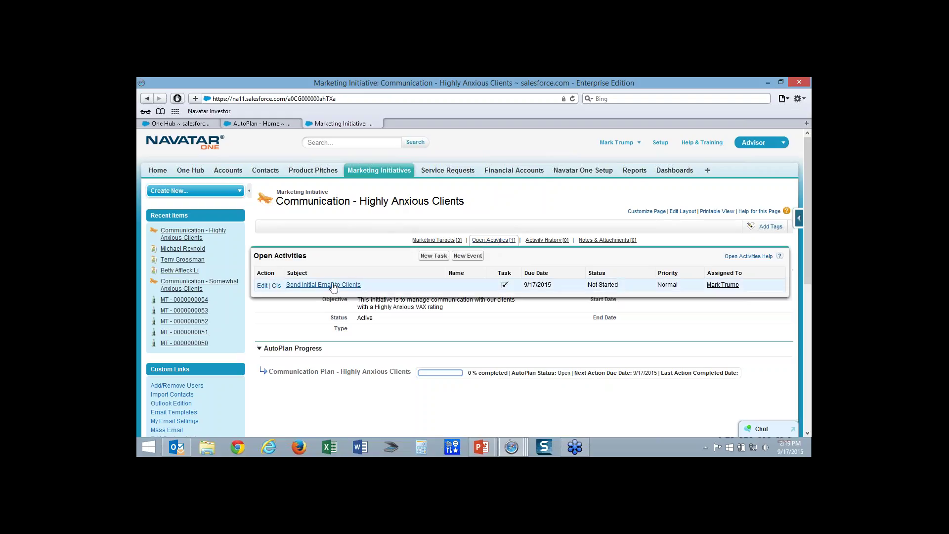
click(356, 286)
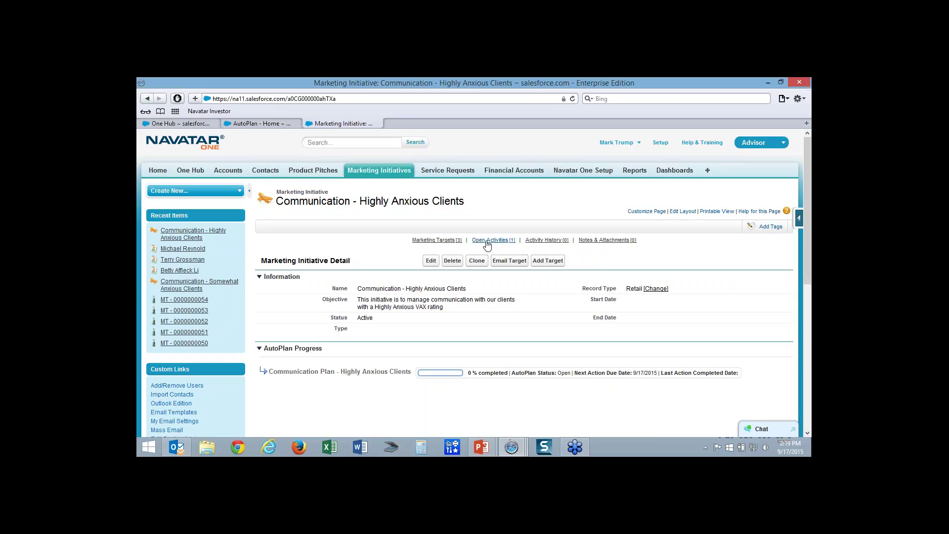
mouse_move(487, 245)
Start a mass email to the initiative's targets and include every contact in the target list as a recipient.
click(512, 265)
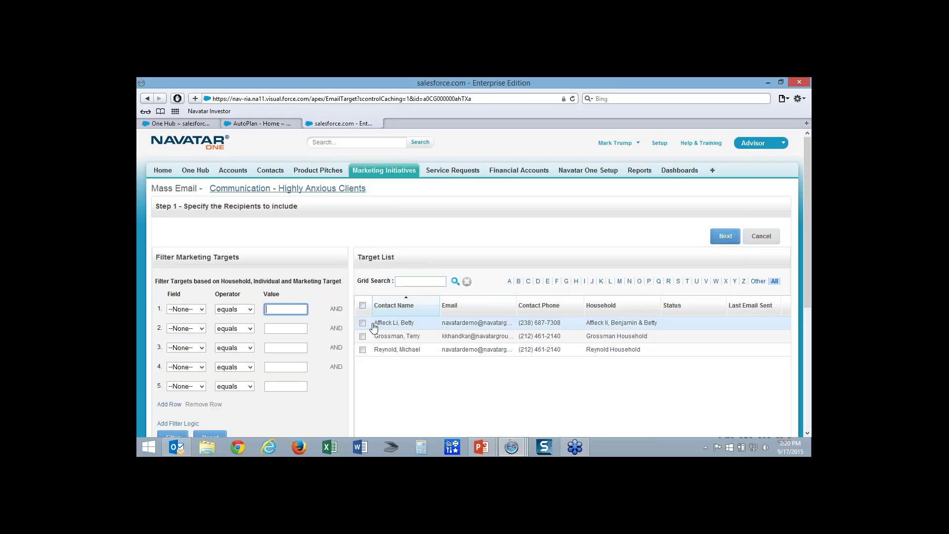
click(363, 306)
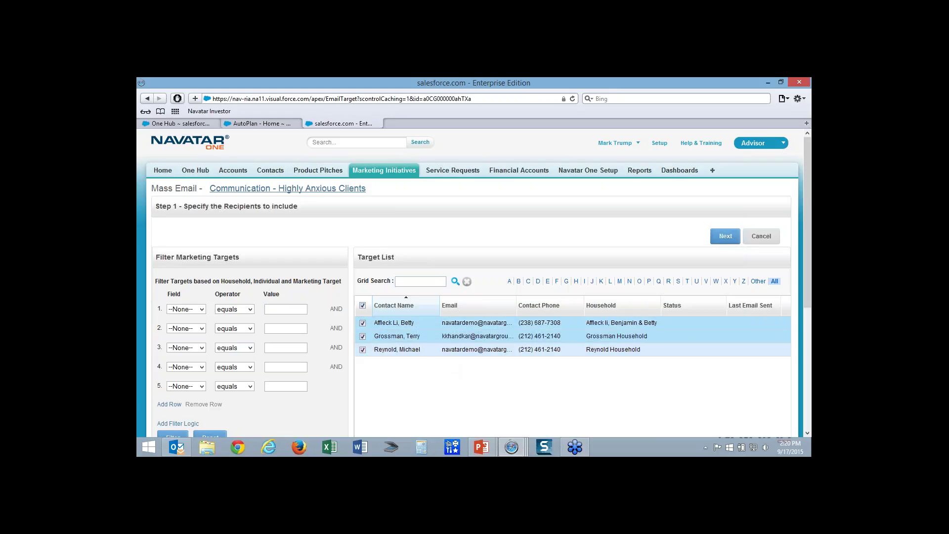
click(725, 236)
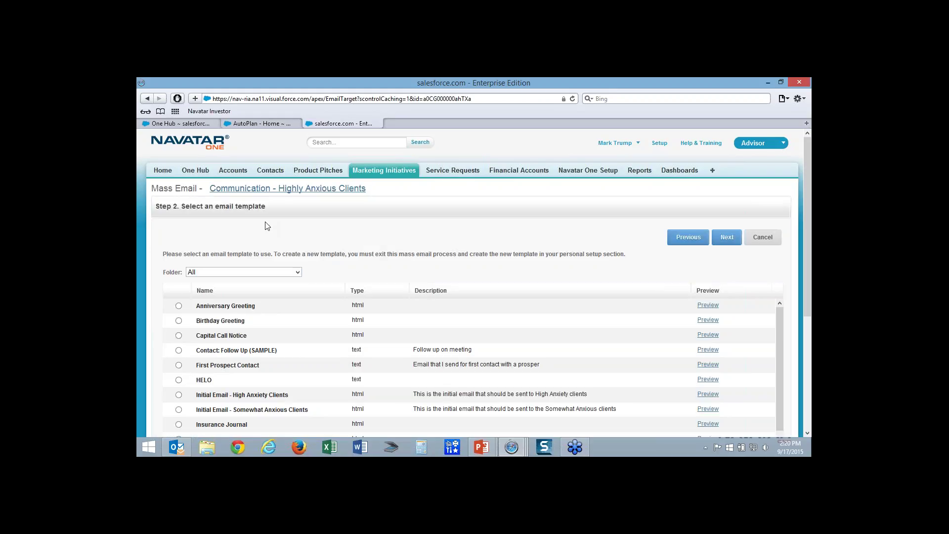
Choose the Initial Email - High Anxiety Clients template from the Crisis Management Communication folder and proceed to the review.
click(286, 272)
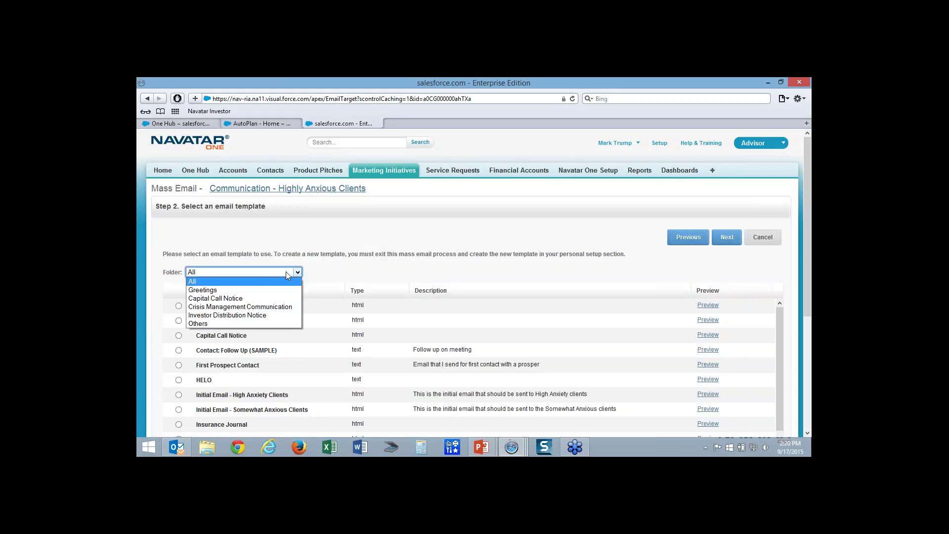
click(227, 307)
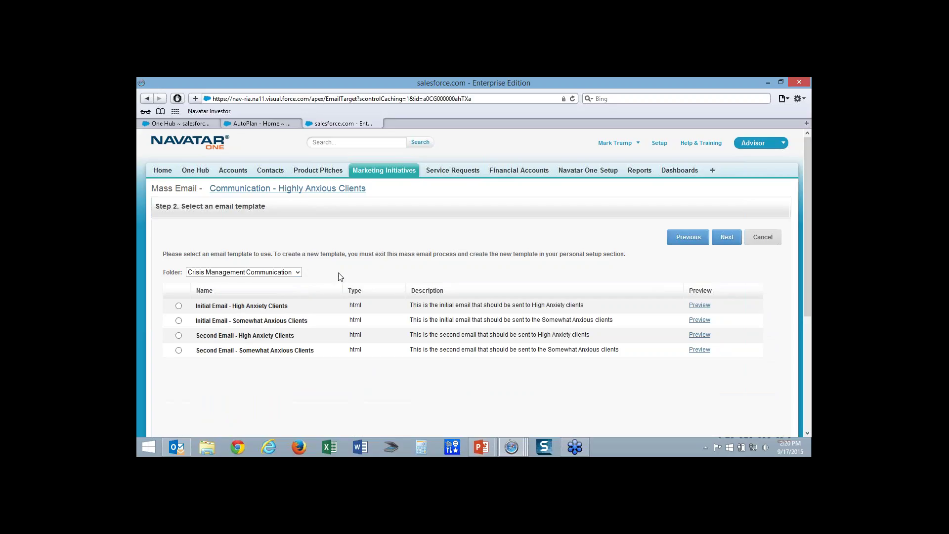
click(179, 307)
click(726, 237)
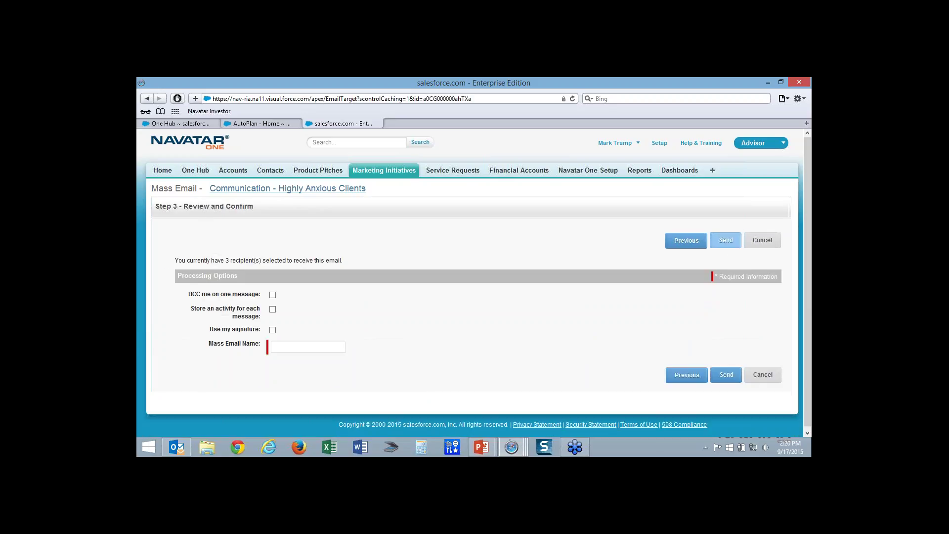
Name the mass email "Highly Anxiuos Client - Sep 17", store an activity for each message, send it and return to the initiative.
click(281, 347)
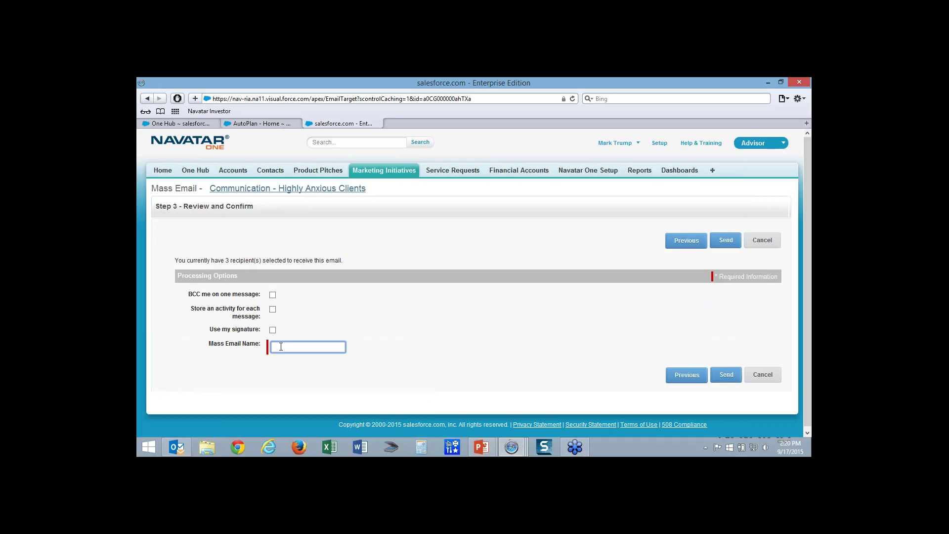
text(High)
text(ly A)
text(nxiuos Clien)
text(t - Sep)
text( 17)
click(272, 309)
click(727, 247)
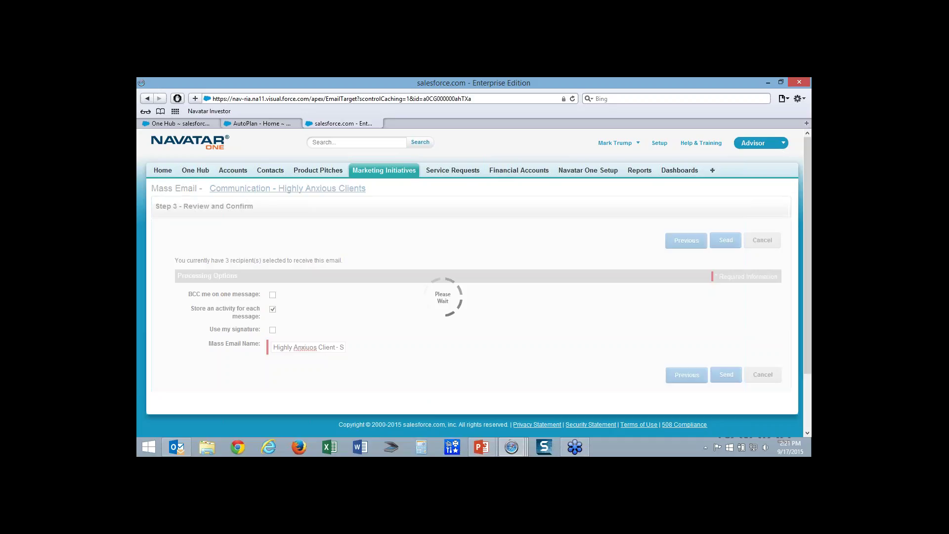
click(764, 271)
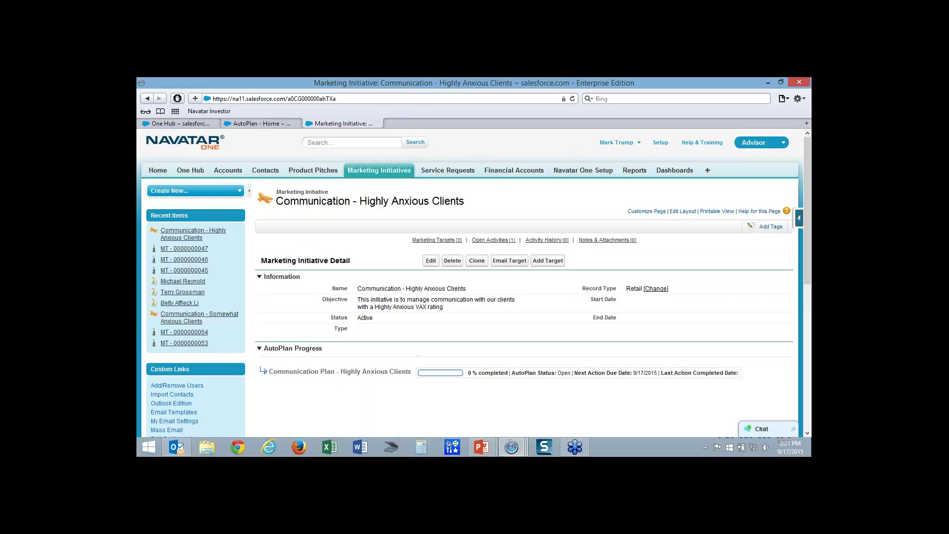
Close the initiative's open task Send Initial Email to Clients as Completed and save it.
mouse_move(489, 241)
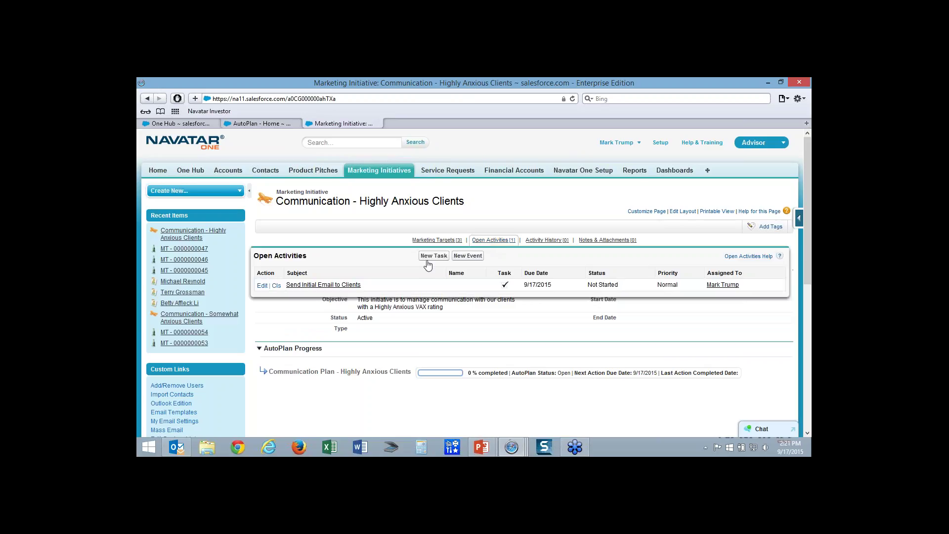
click(276, 286)
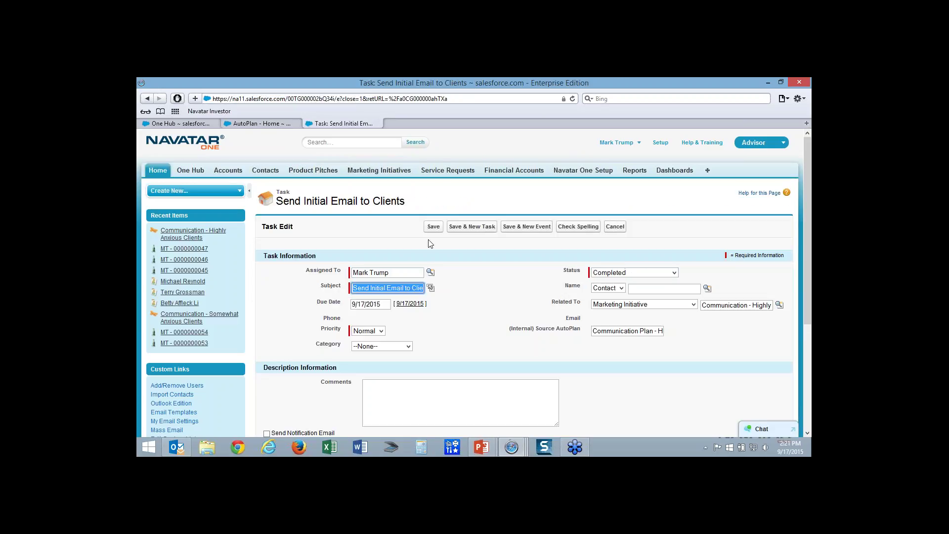
click(433, 227)
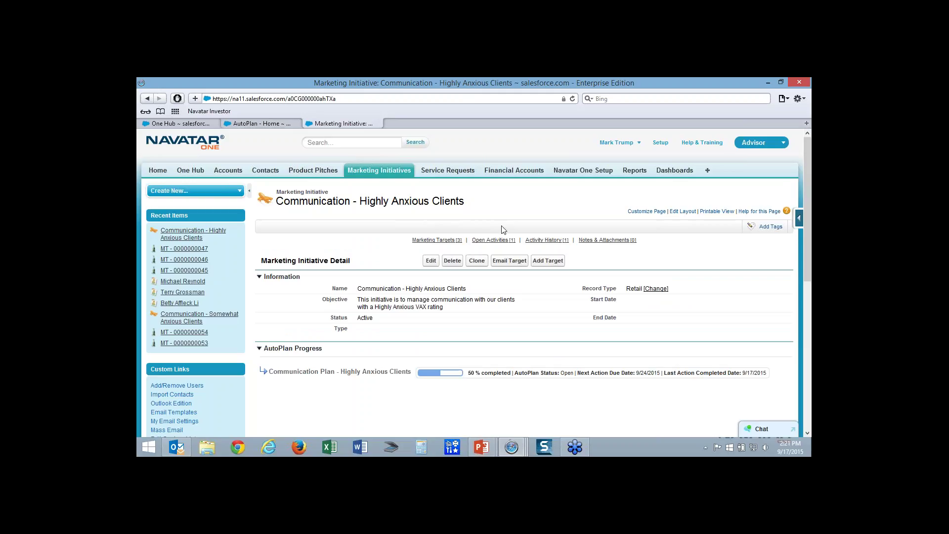
mouse_move(491, 243)
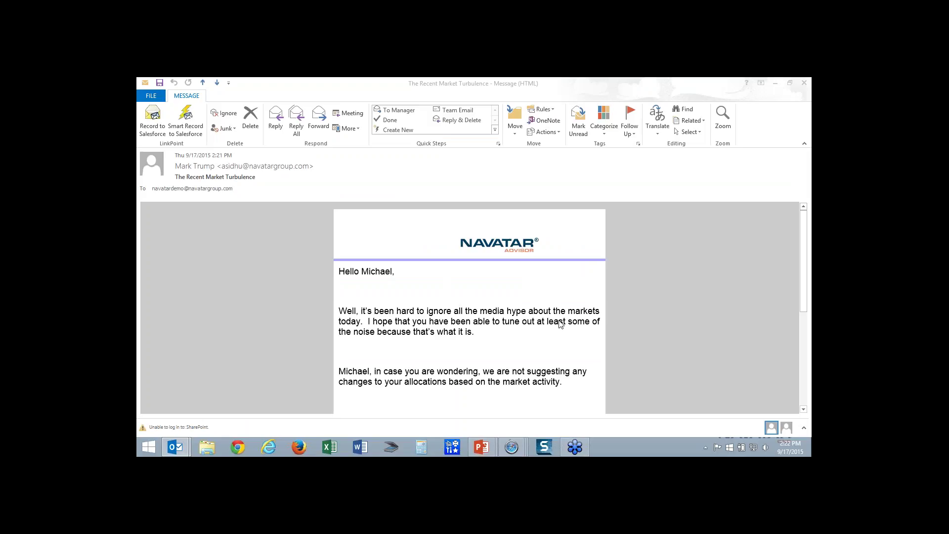
Read through the received email "The Recent Market Turbulence" in Outlook.
click(606, 319)
scroll(606, 319, down, 2)
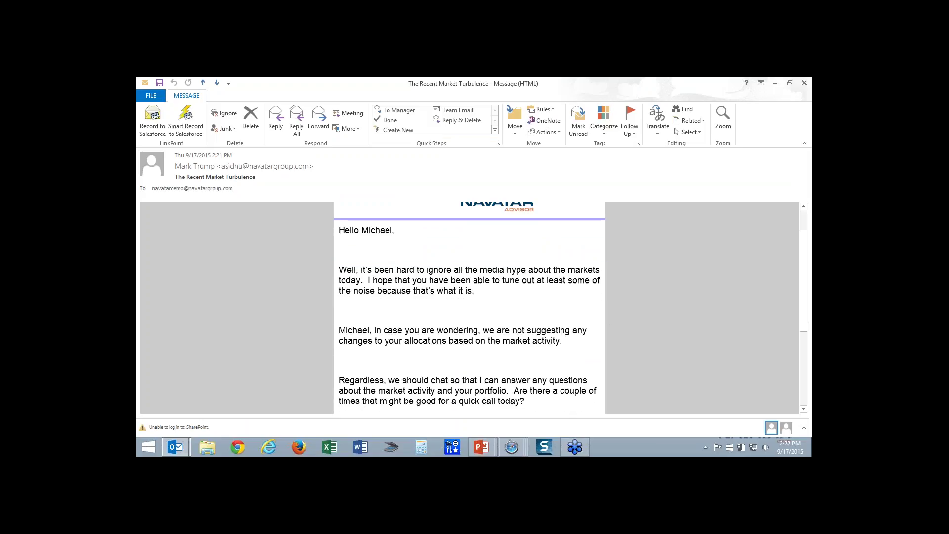
scroll(605, 315, down, 2)
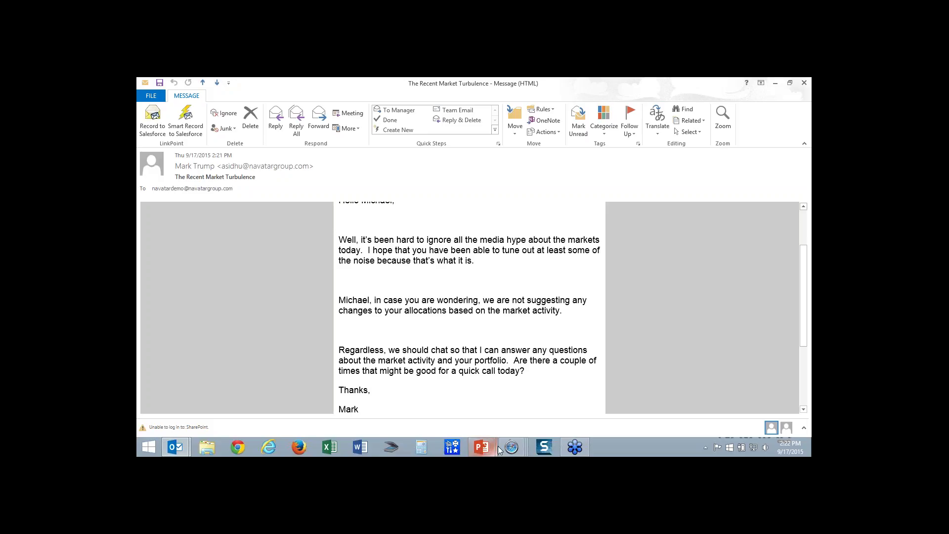
Switch to One Hub in the browser and review the selected client's personal details, activities, relationships and service requests.
mouse_move(511, 447)
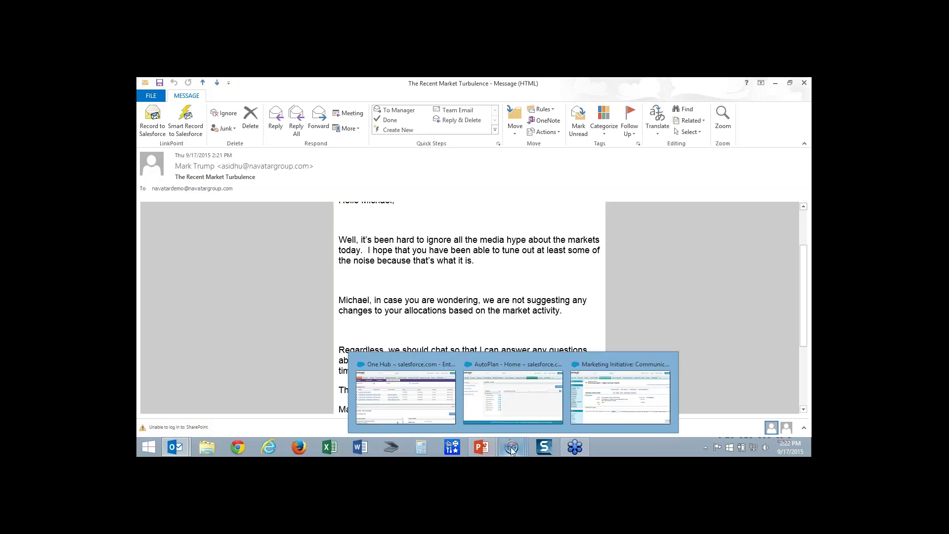
click(442, 389)
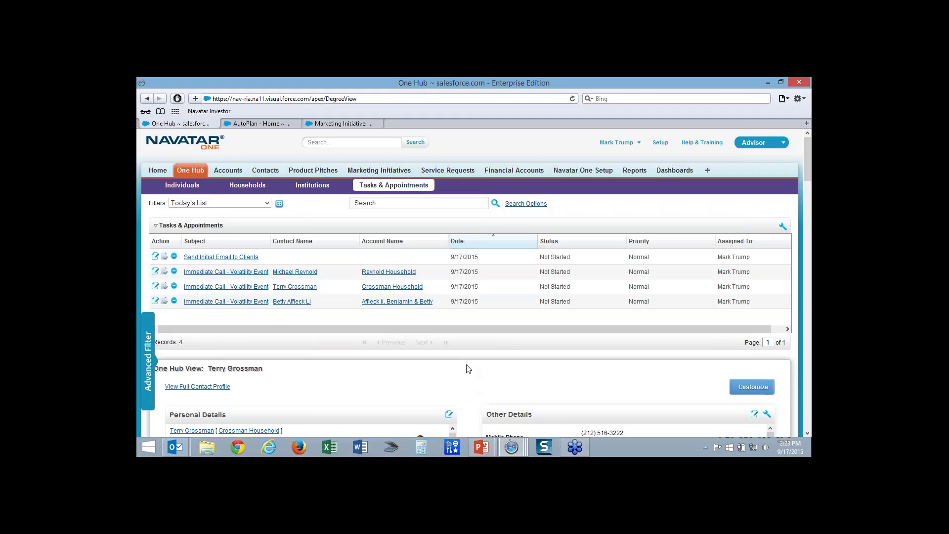
scroll(473, 383, down, 2)
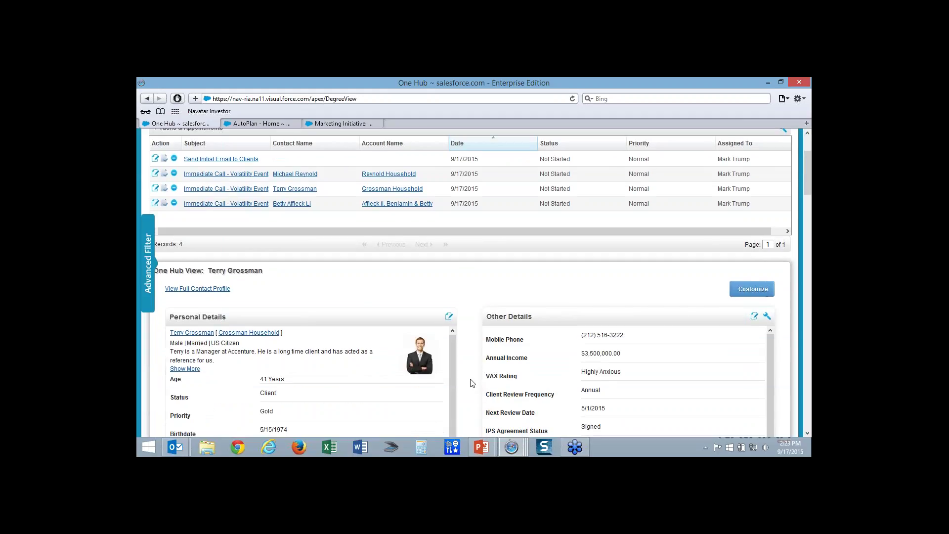
scroll(473, 383, down, 2)
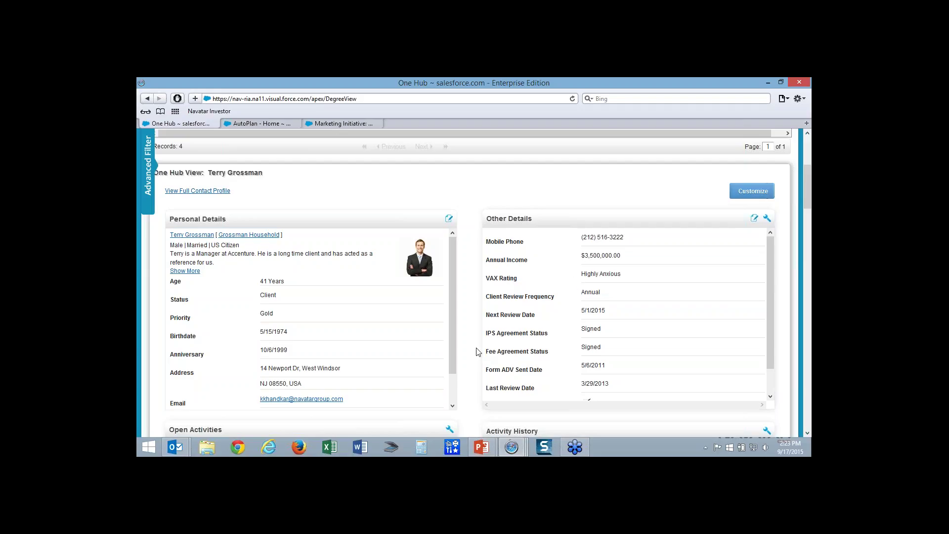
scroll(477, 352, down, 6)
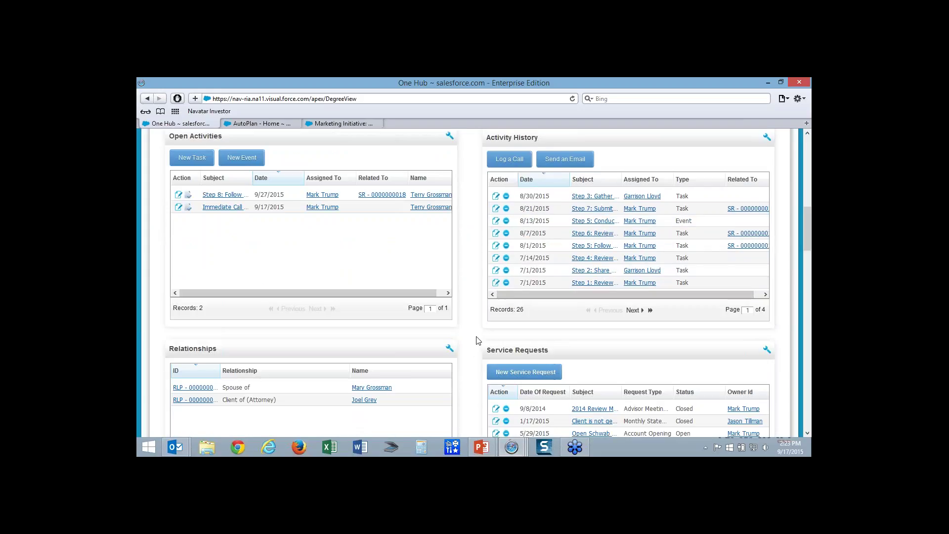
scroll(477, 341, down, 2)
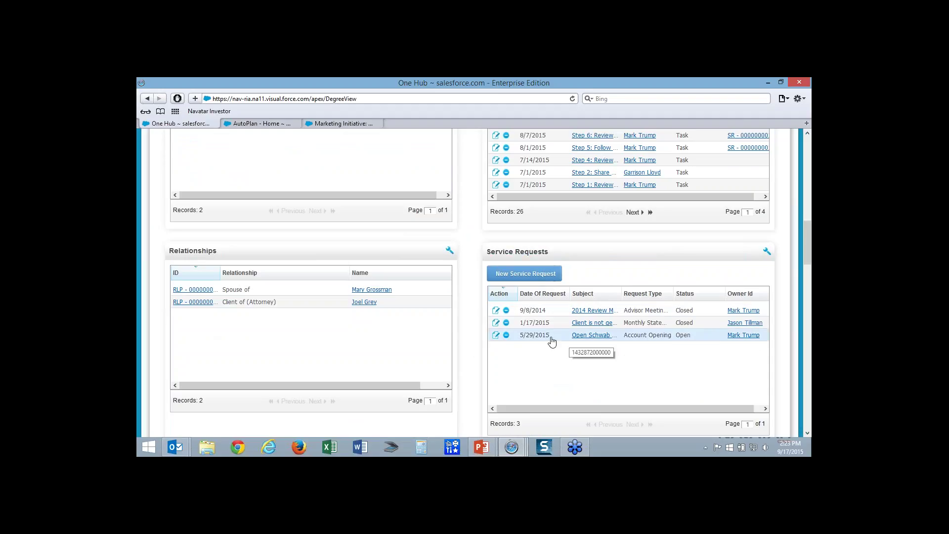
Open the client's Open Schwab Account service request, expand its Client Account Opening AutoPlan steps for review, and return to One Hub.
click(585, 341)
click(408, 125)
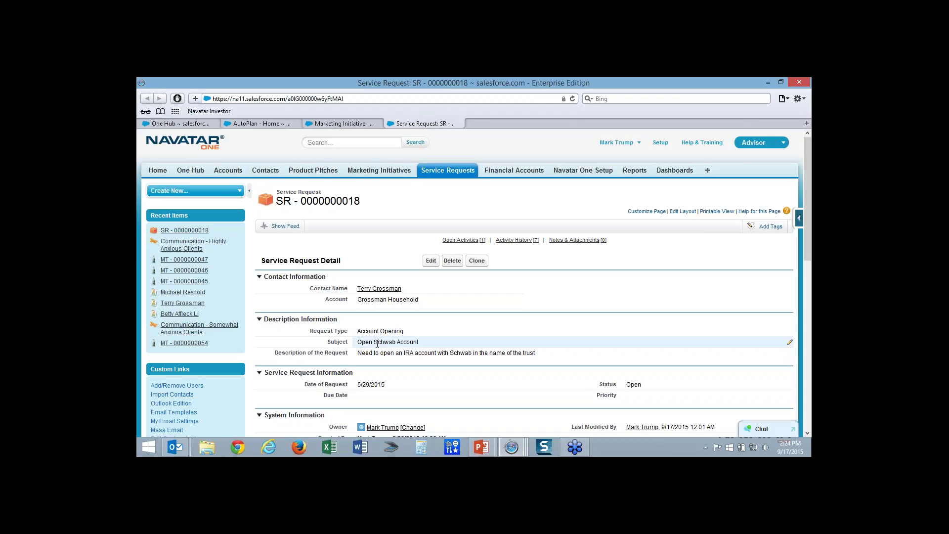
scroll(378, 344, down, 1)
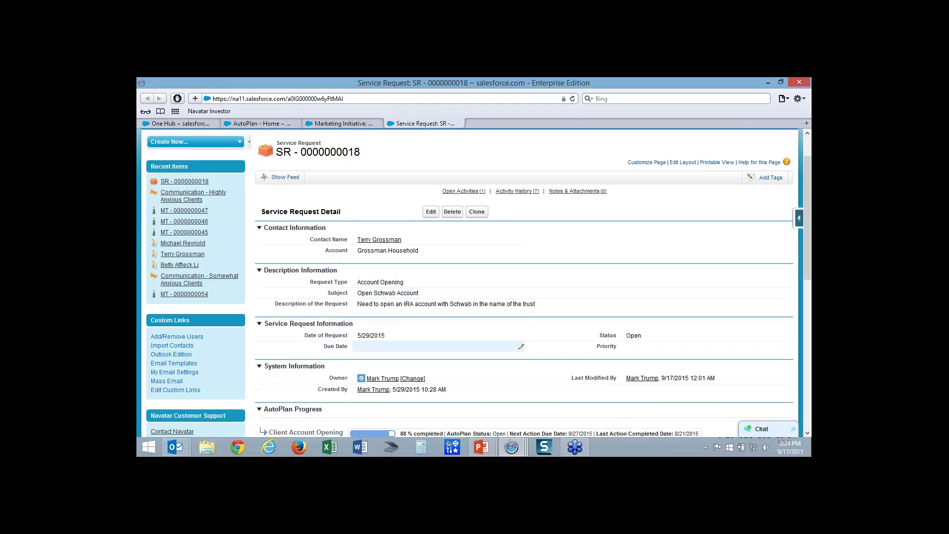
scroll(316, 326, down, 1)
scroll(315, 324, down, 2)
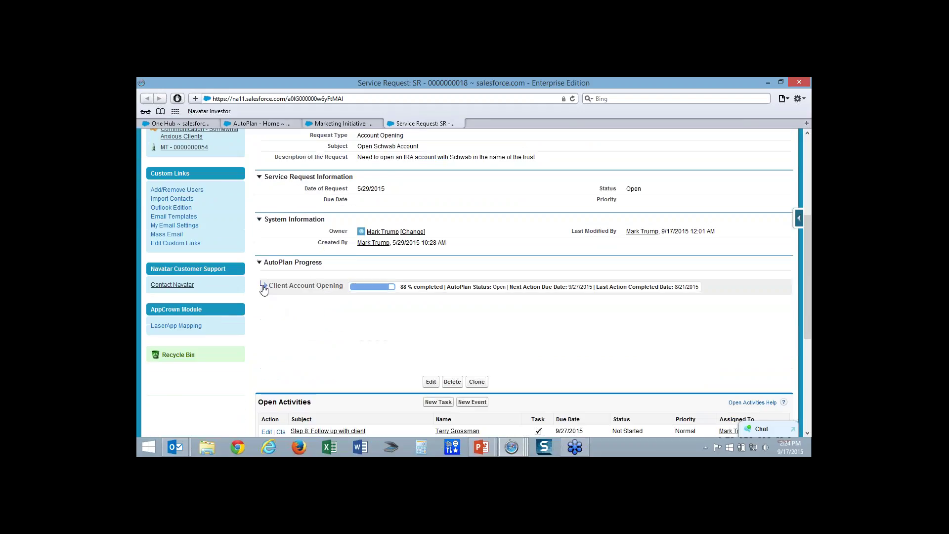
click(264, 287)
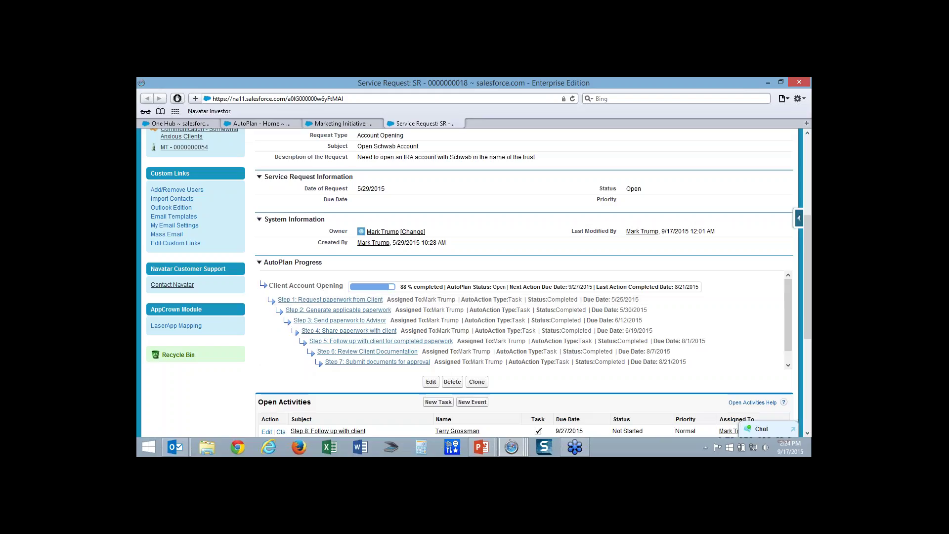
click(198, 124)
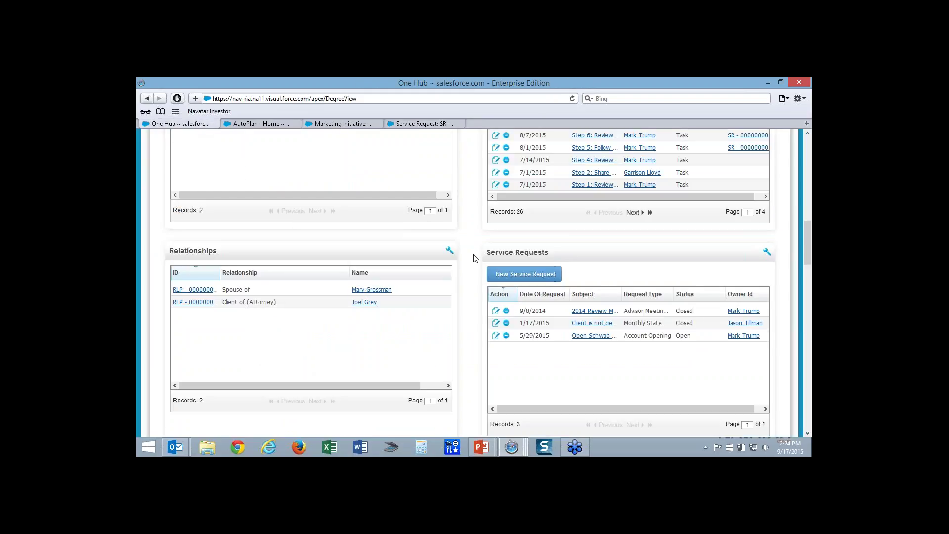
Review the client's product pitches, financial information, operations team, organizational affiliations, AutoPlan progress and fees.
scroll(473, 258, down, 5)
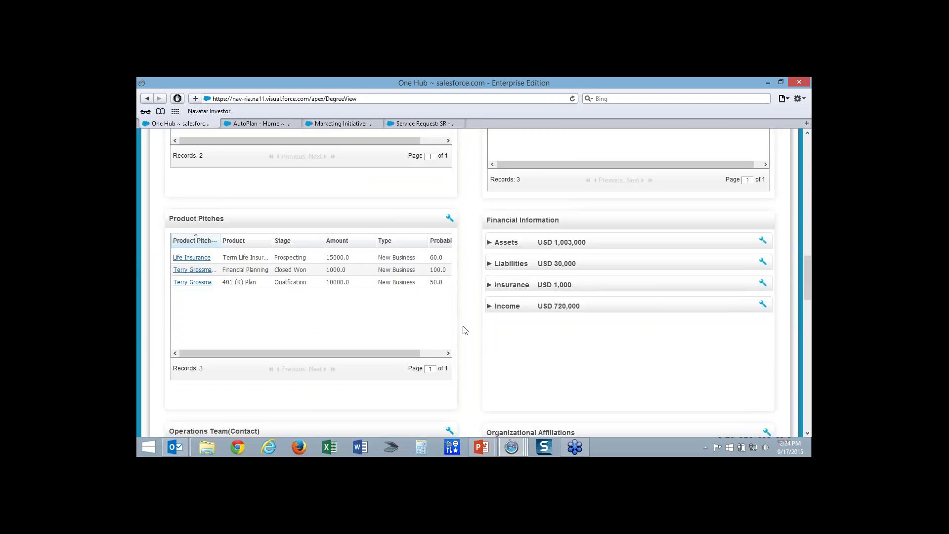
scroll(465, 331, down, 3)
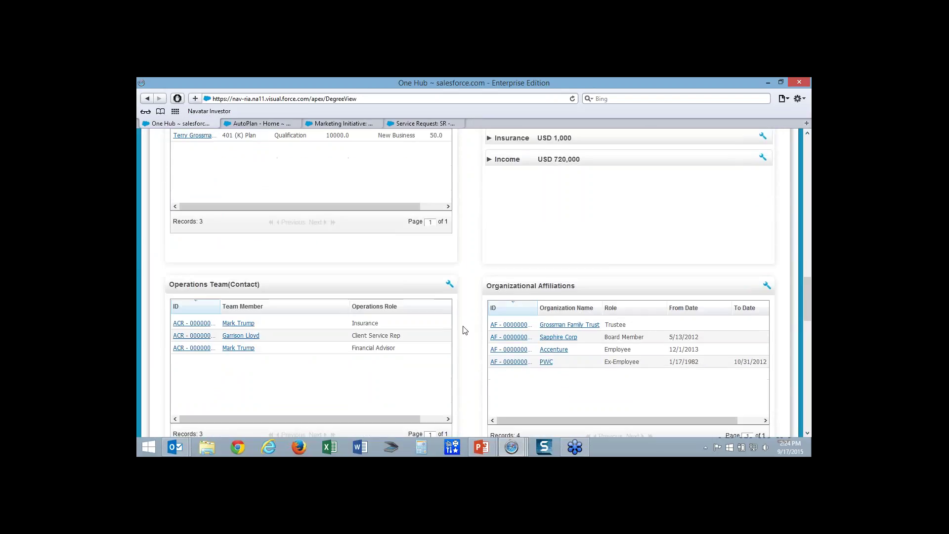
scroll(465, 330, down, 1)
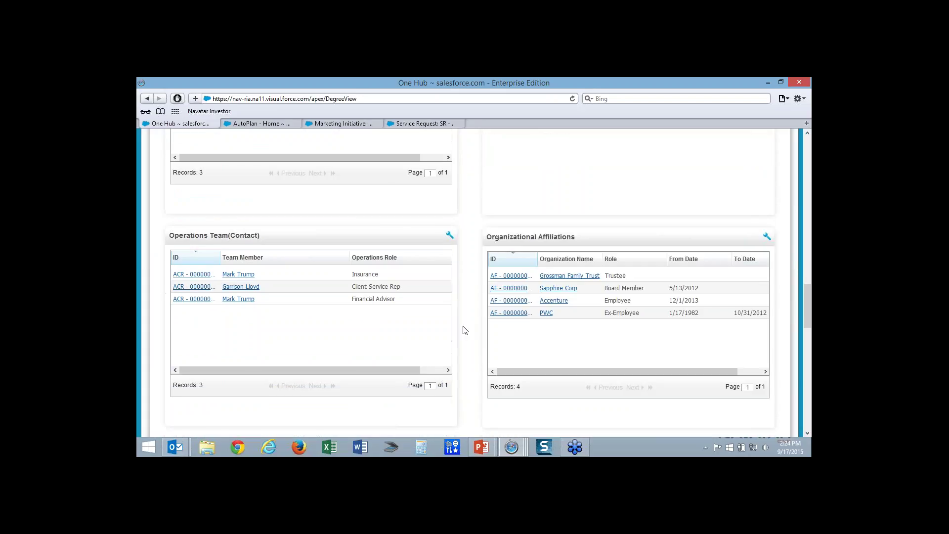
scroll(465, 330, down, 1)
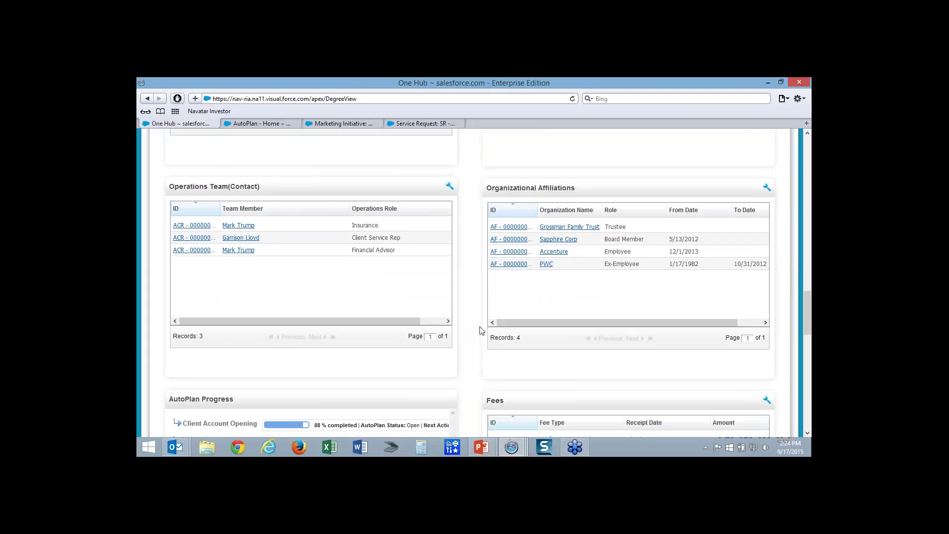
scroll(479, 331, down, 2)
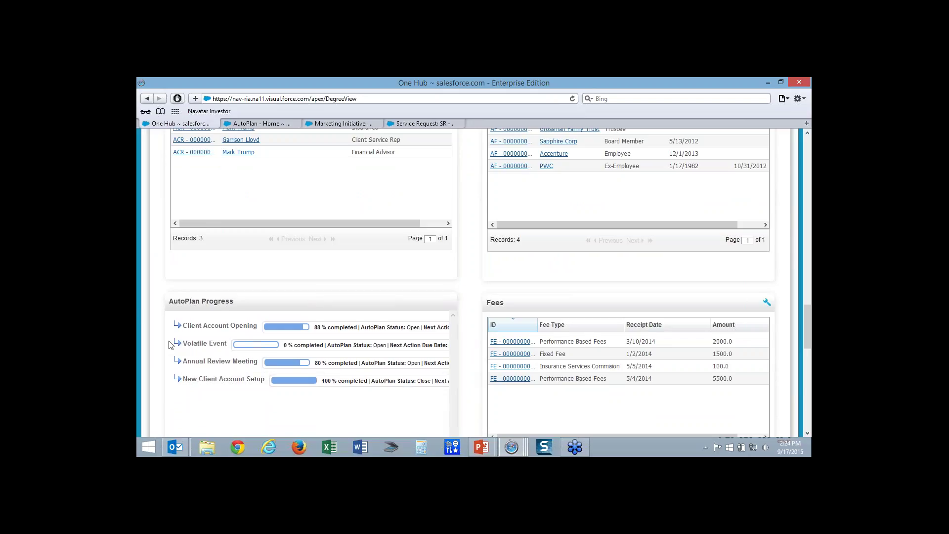
click(185, 346)
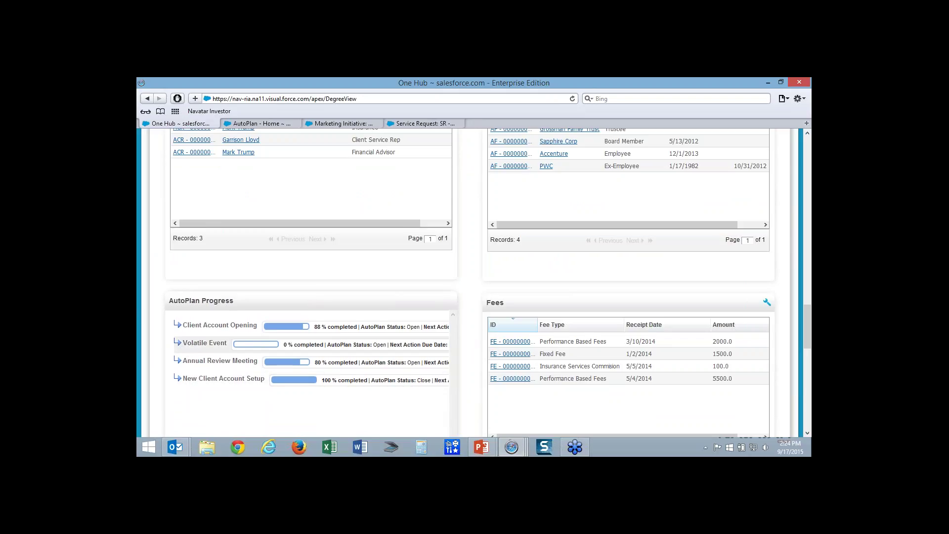
scroll(470, 360, down, 2)
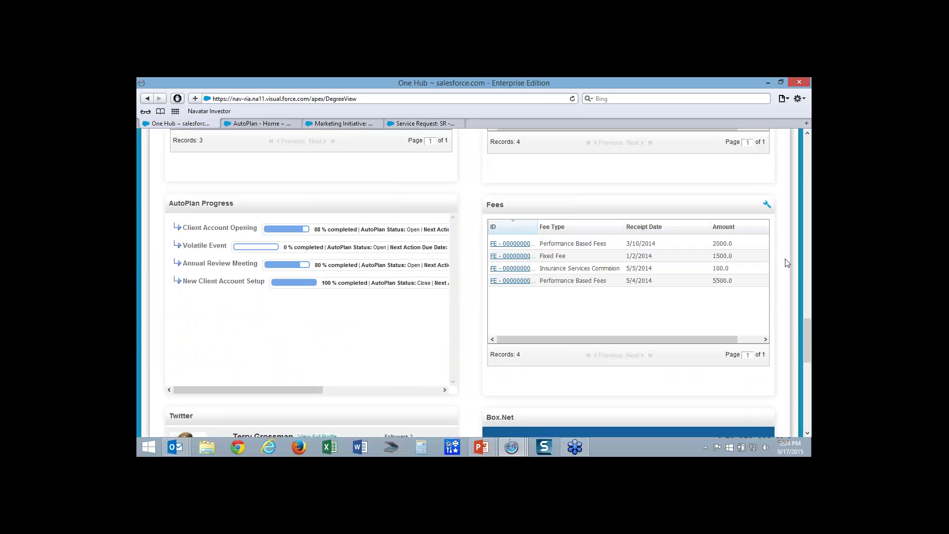
Log in to the Box.Net section to view the client's stored files, and return to the Tasks & Appointments list.
scroll(784, 263, down, 3)
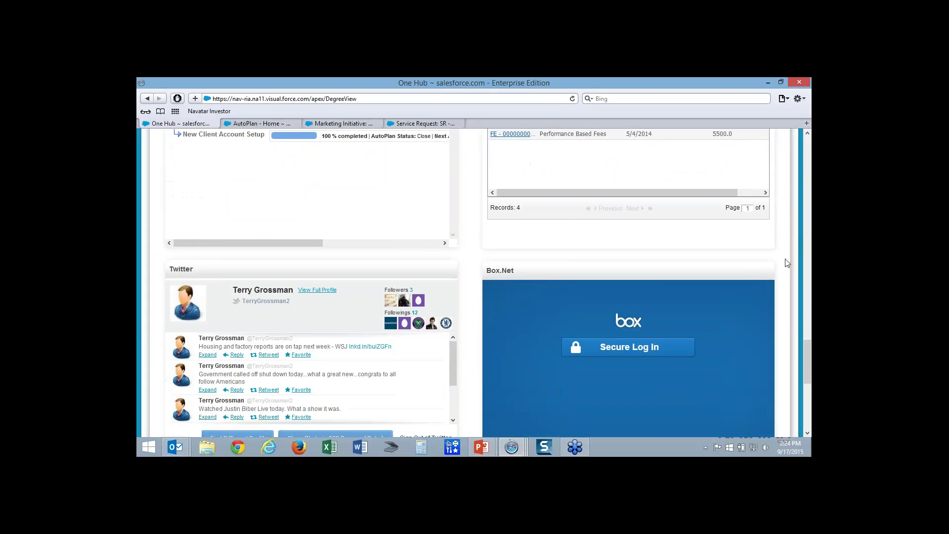
click(622, 351)
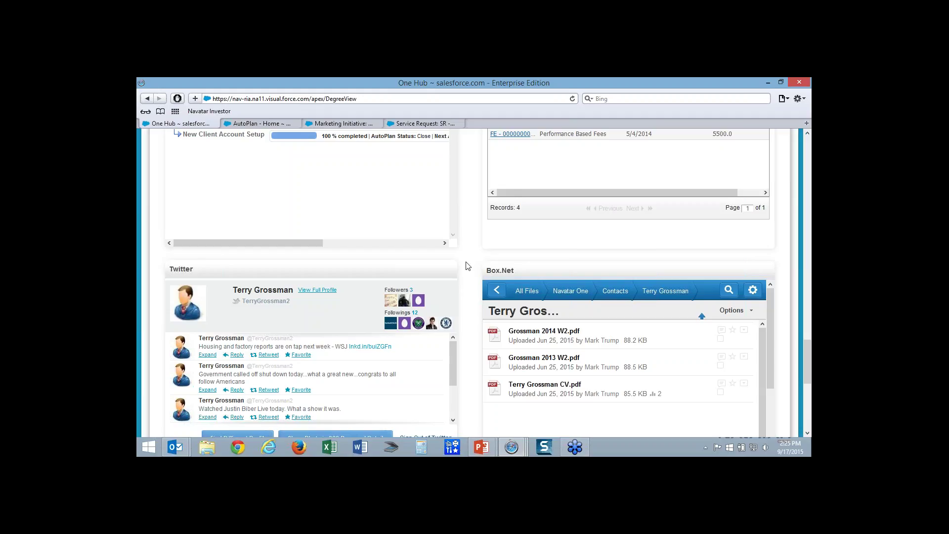
scroll(469, 266, up, 7)
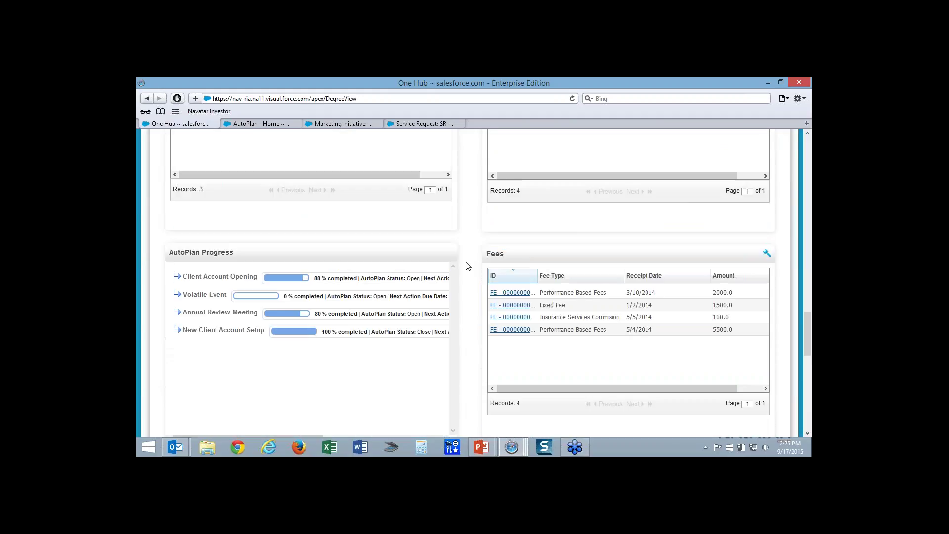
scroll(468, 266, up, 12)
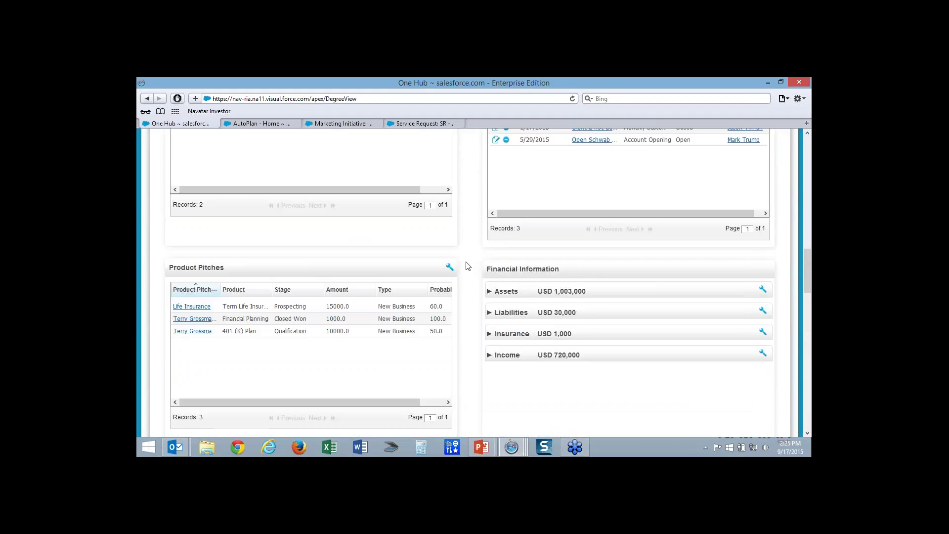
scroll(468, 266, up, 9)
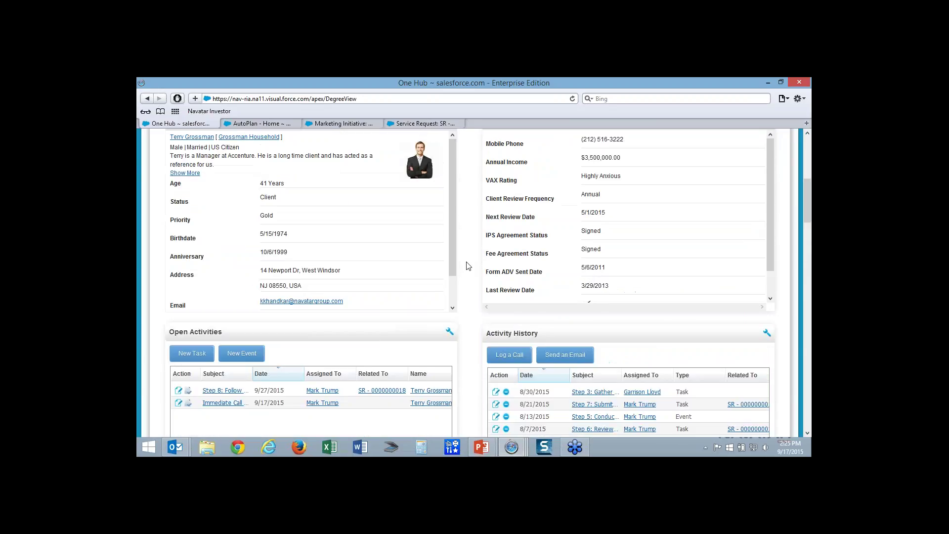
scroll(468, 266, up, 2)
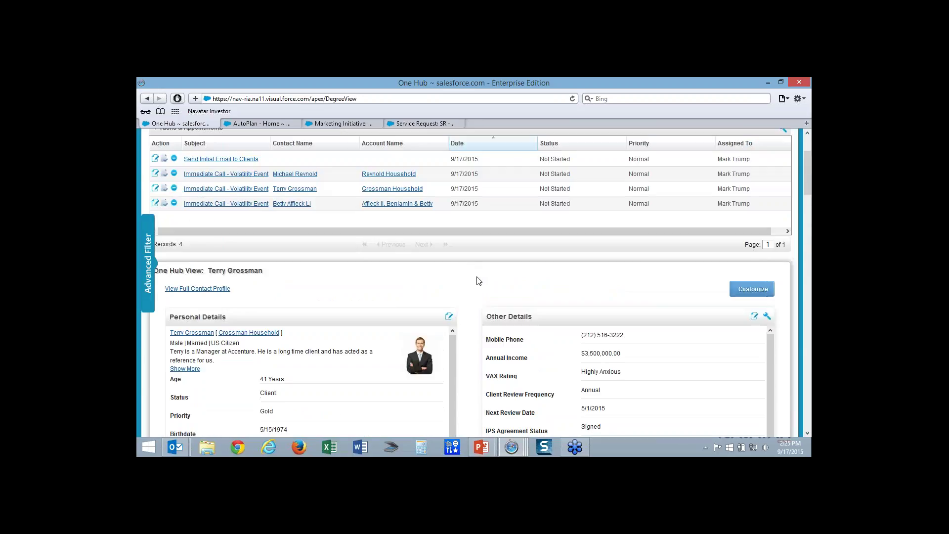
scroll(473, 304, up, 1)
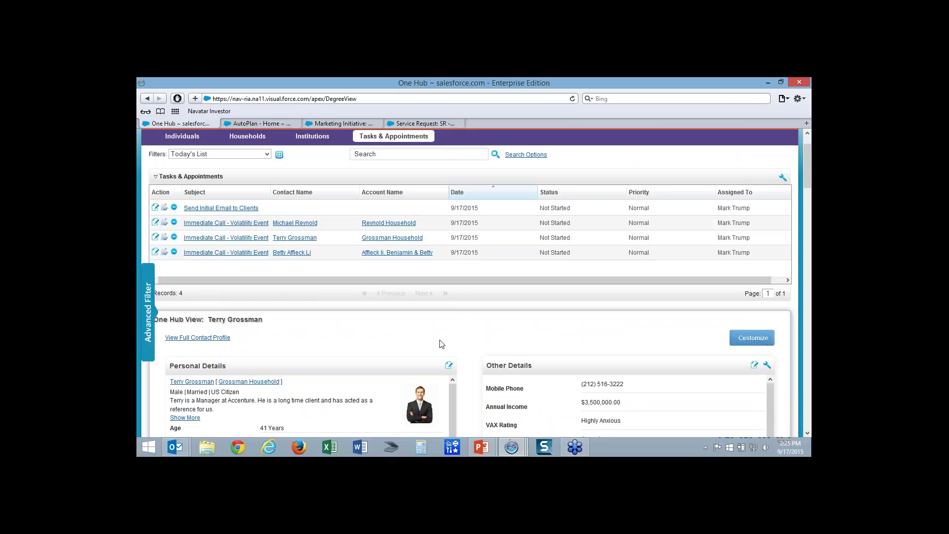
Edit the client's Immediate Call - Volatility Event task with the comment "Log notes of my discussion" and status Completed, and save it.
scroll(478, 340, down, 3)
scroll(477, 340, down, 2)
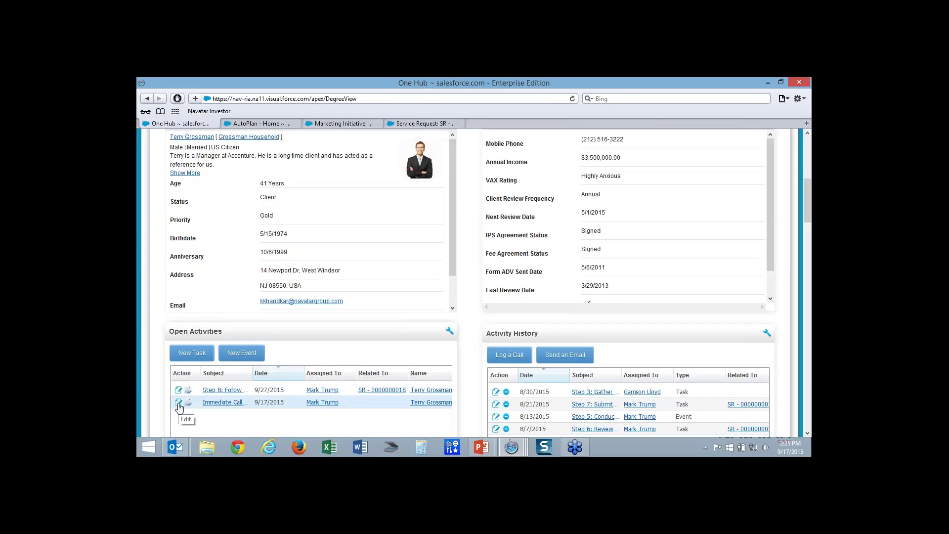
click(178, 404)
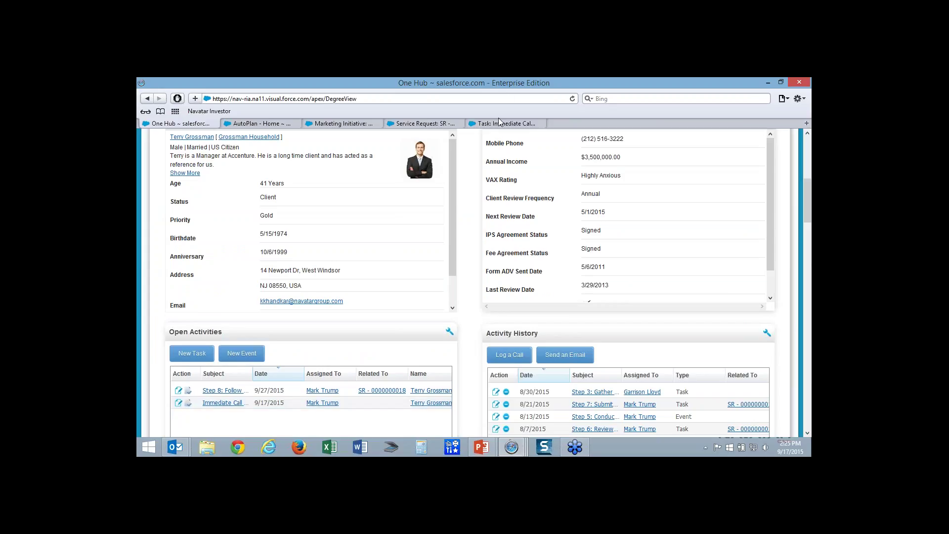
click(498, 121)
click(442, 397)
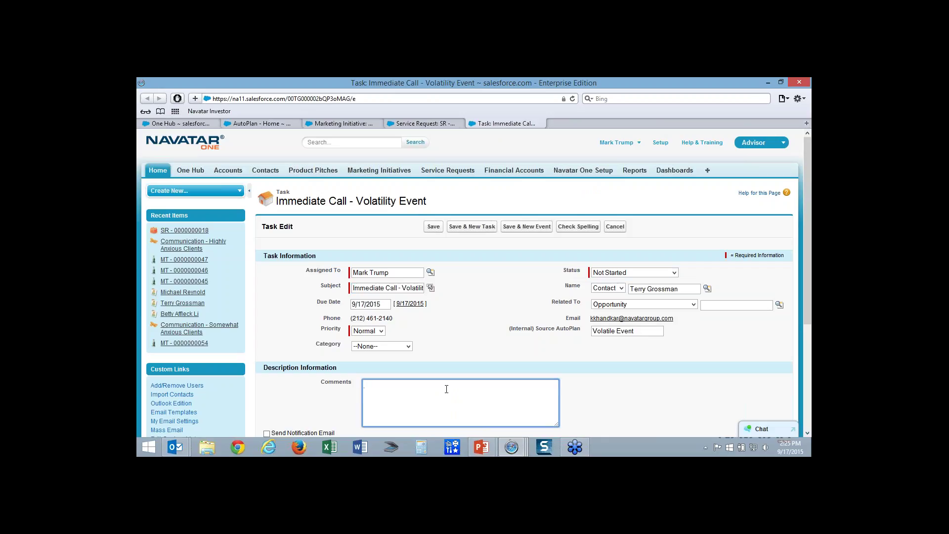
text(Log notes pf my discussion)
click(673, 273)
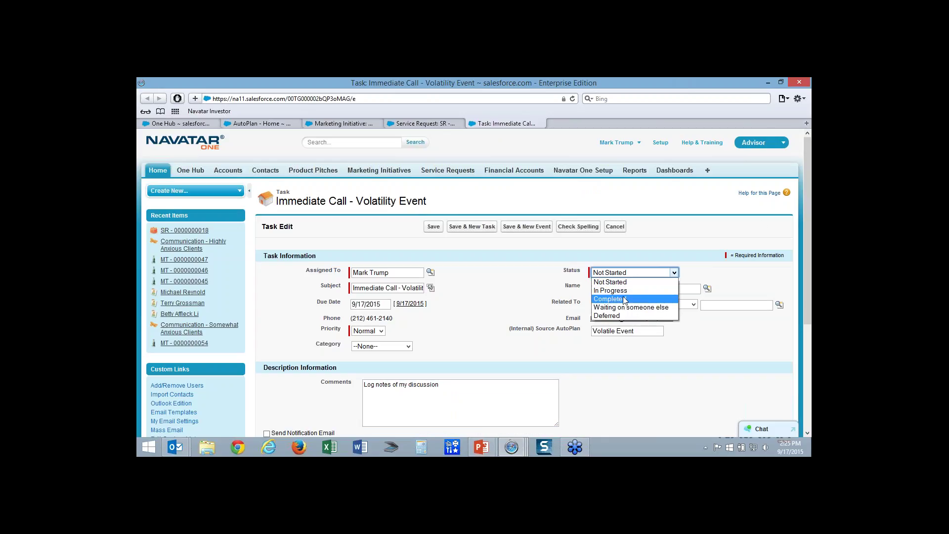
click(623, 300)
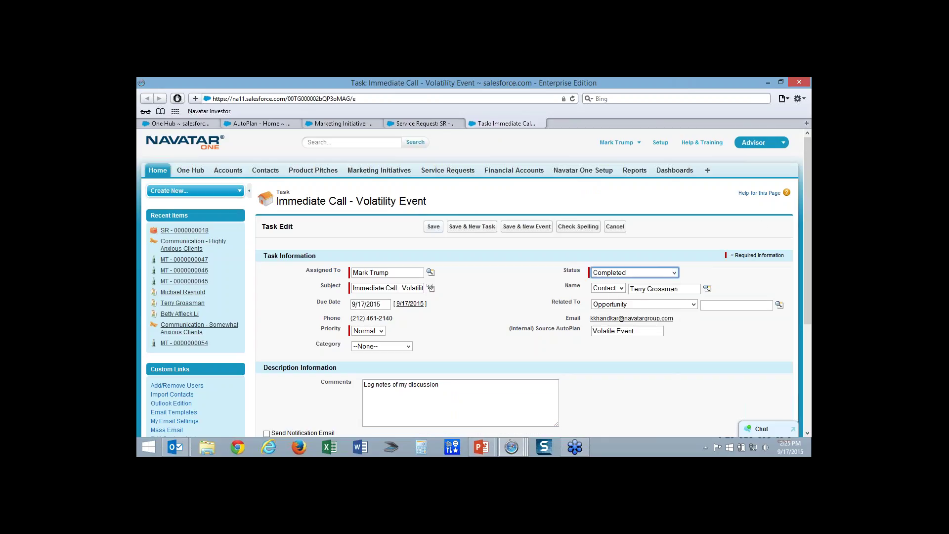
click(433, 226)
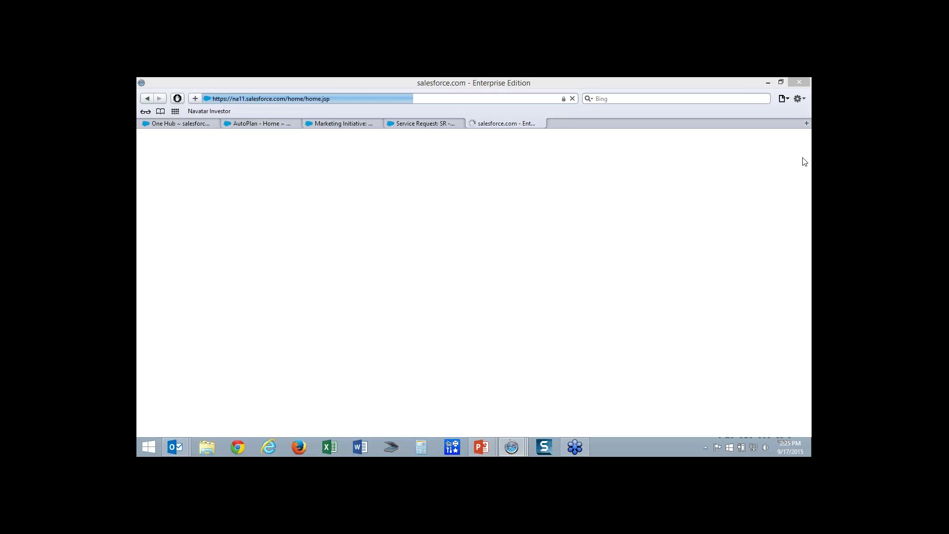
Return to One Hub and filter Tasks & Appointments by This Month's List.
key(ctrl+Tab)
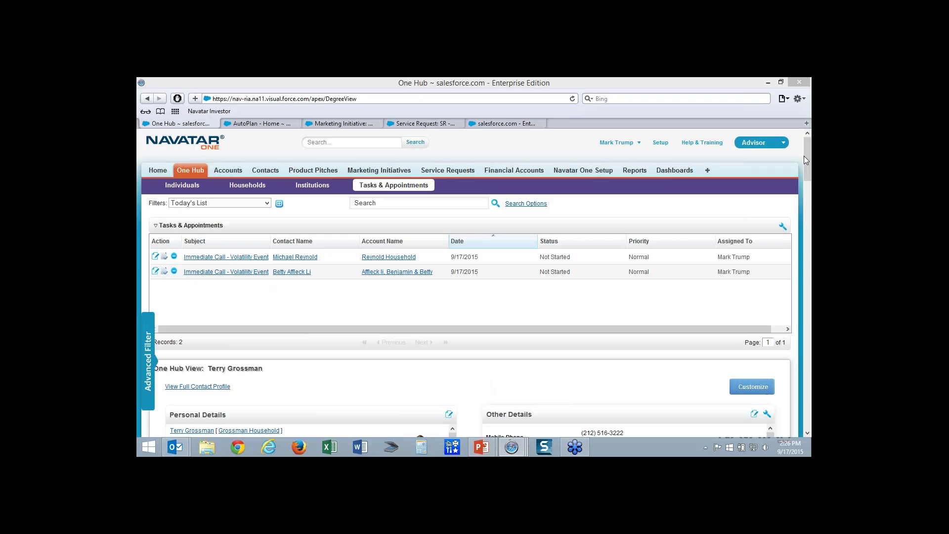
click(252, 205)
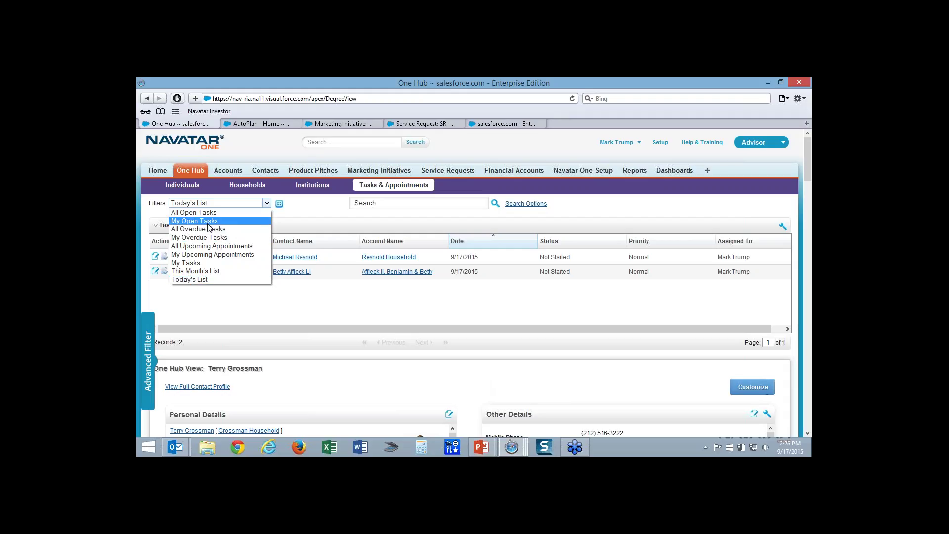
key(Up)
click(198, 273)
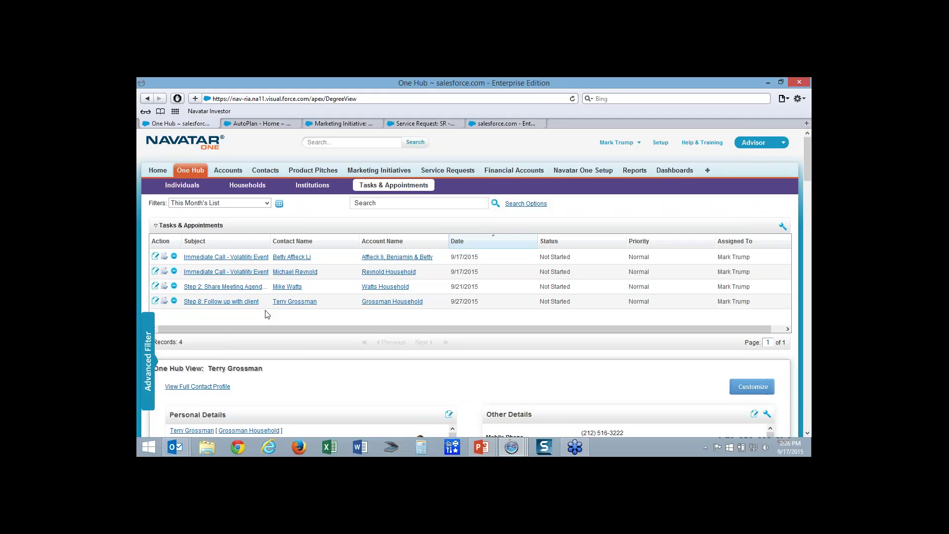
Open the Communication - Somewhat Anxious Clients marketing initiative.
click(344, 124)
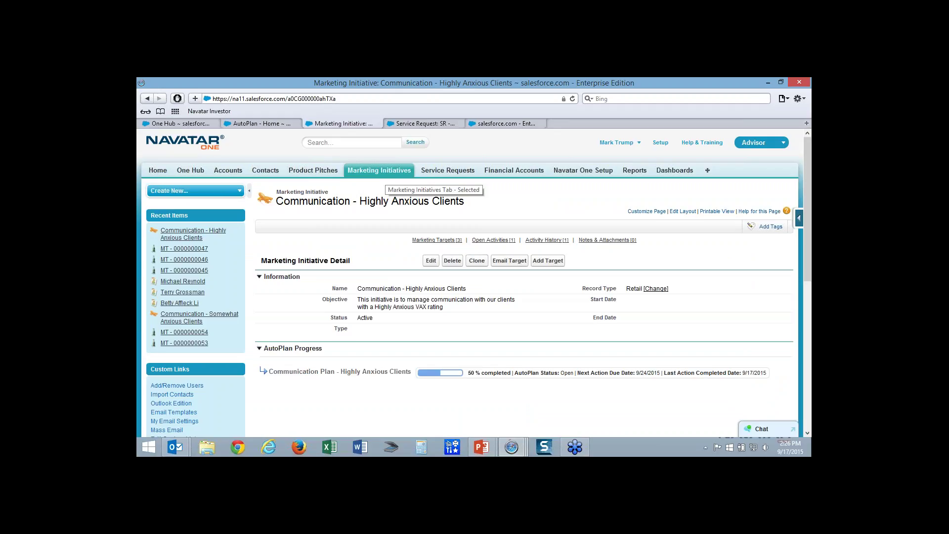
click(386, 177)
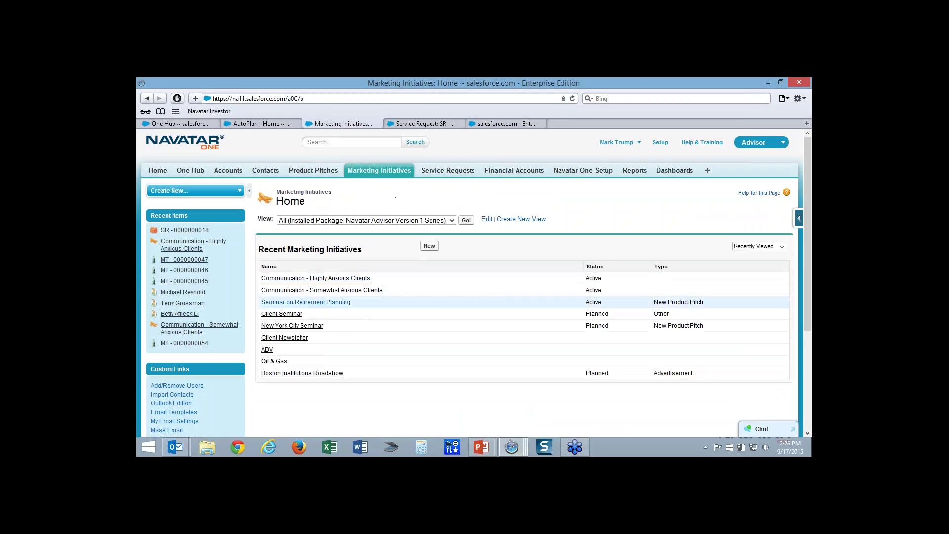
click(298, 293)
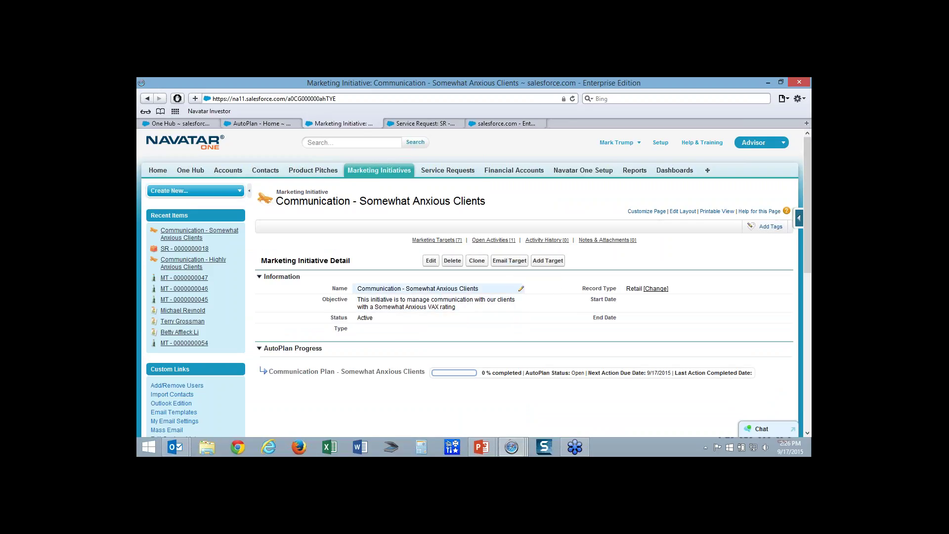
Prepare a mass email to all listed targets using the Crisis Management Communication template Initial Email - Somewhat Anxious Clients, and return to the initiative.
click(519, 261)
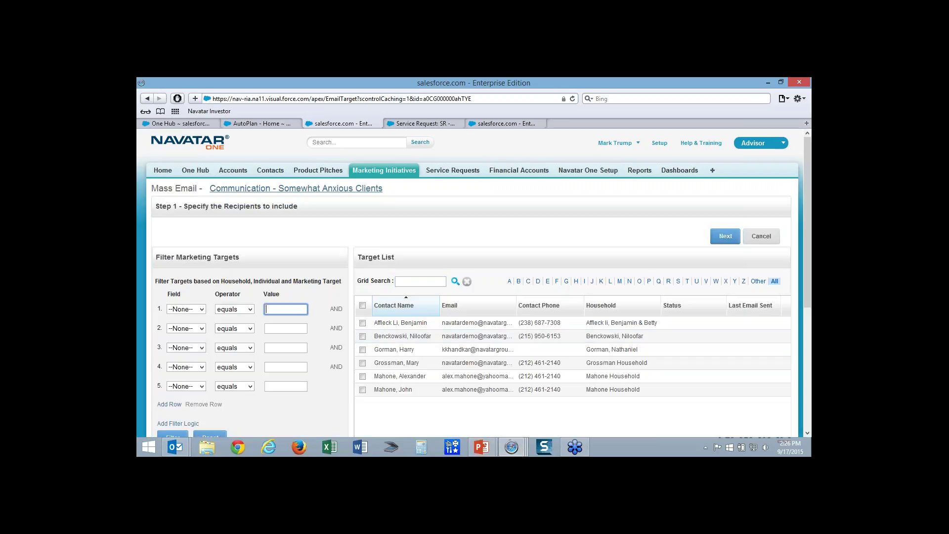
click(362, 306)
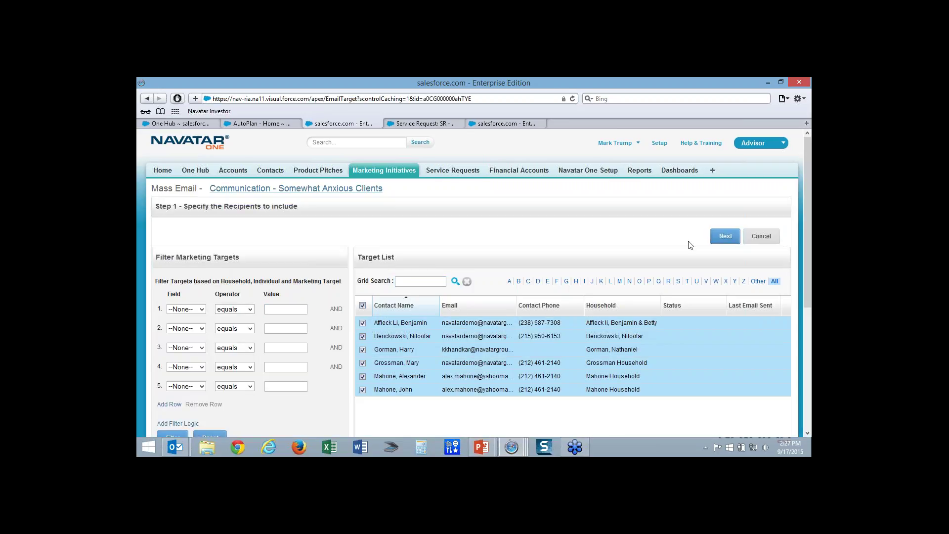
click(726, 236)
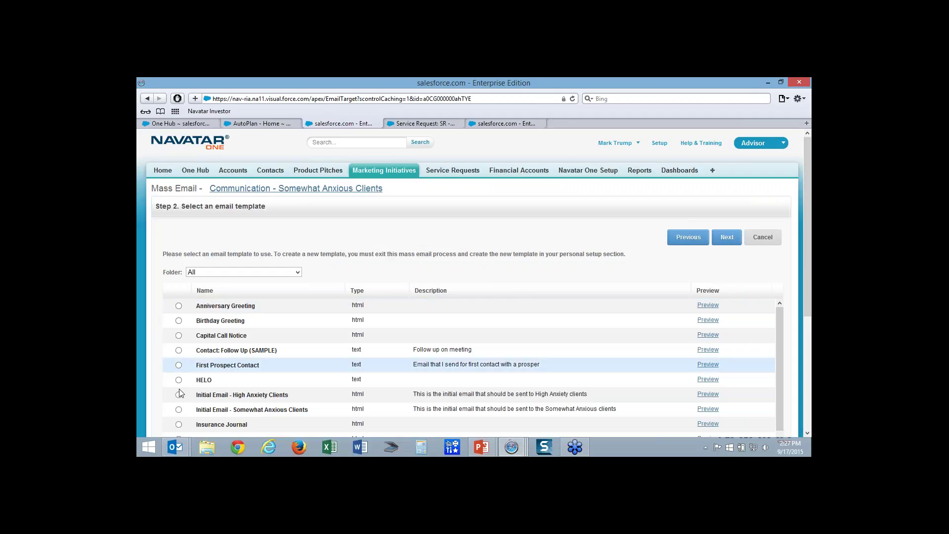
click(256, 272)
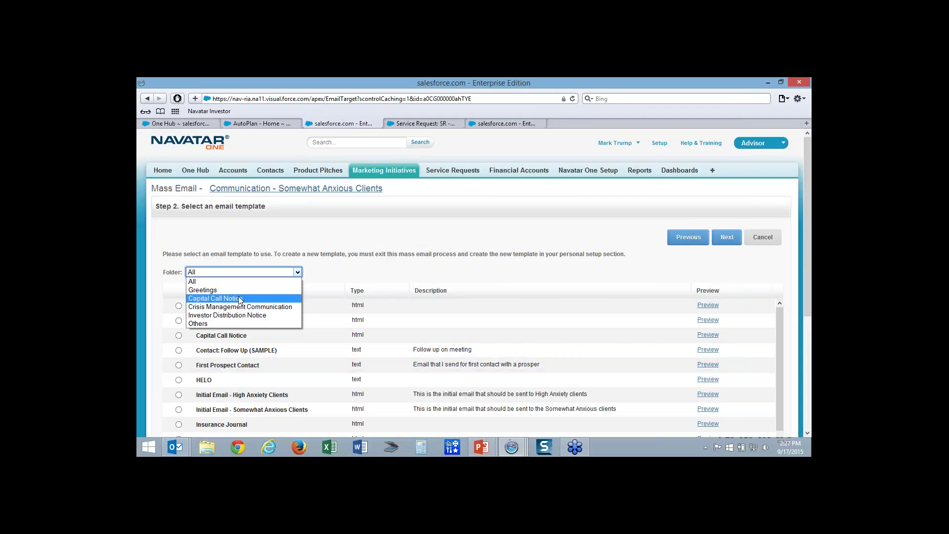
click(236, 307)
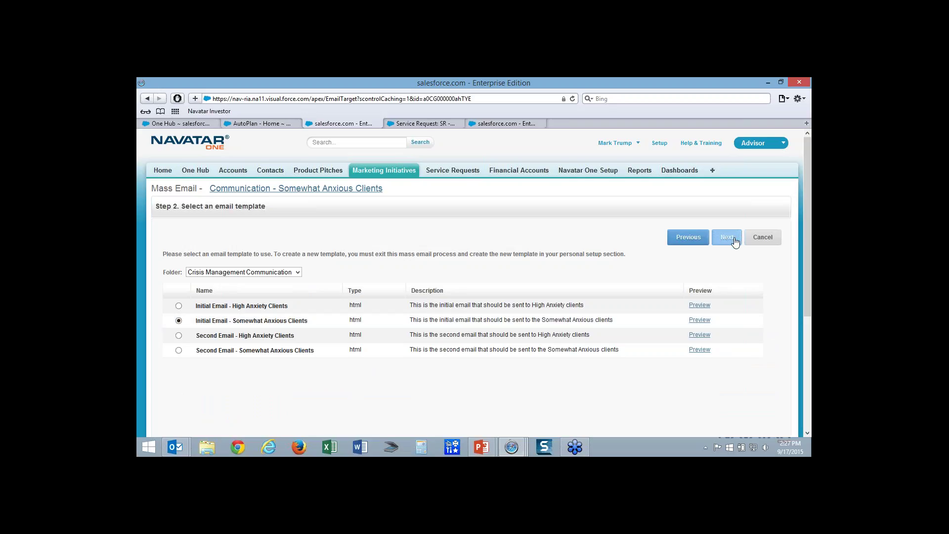
click(359, 191)
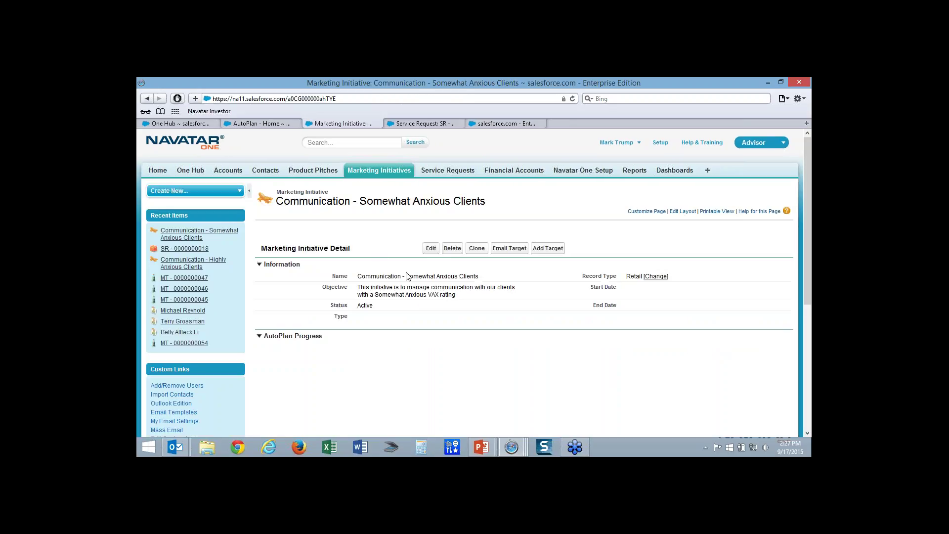
Close the Somewhat Anxious Clients initiative's open task Send Initial Email to Clients as Completed and save it.
mouse_move(495, 240)
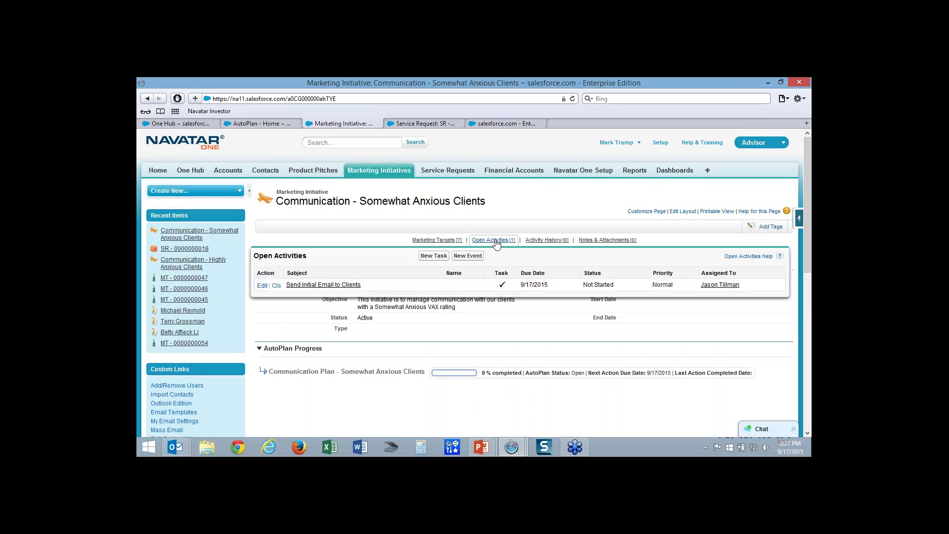
click(276, 286)
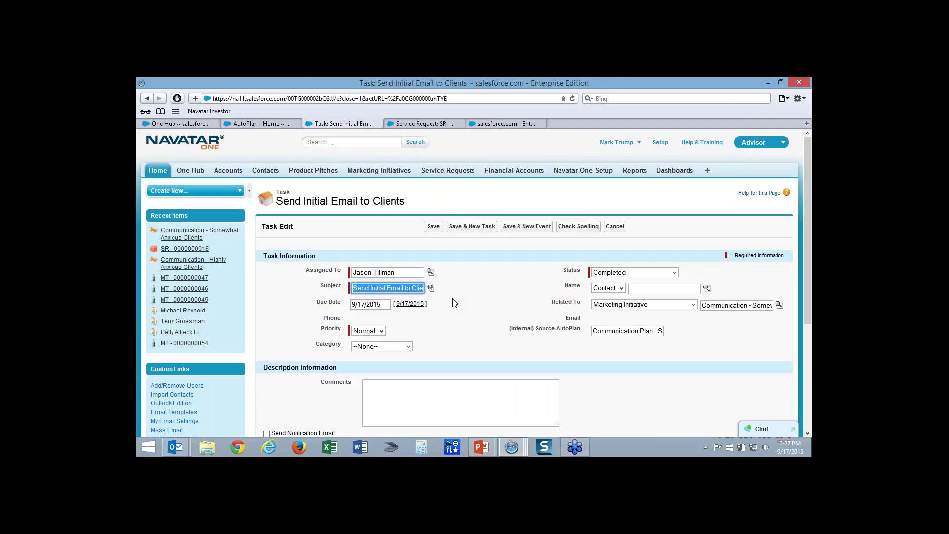
click(432, 227)
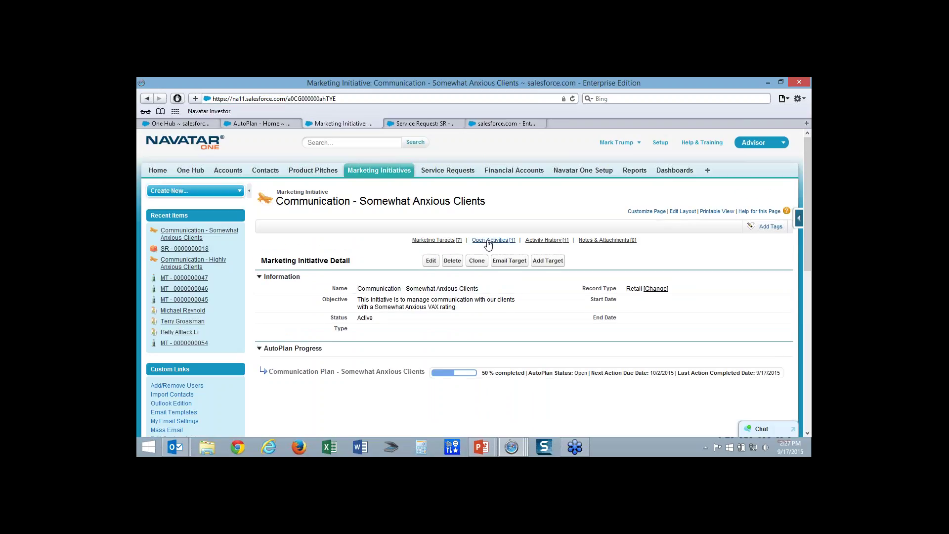
Return to One Hub and check the VAX Rating in the displayed client's Other Details.
mouse_move(488, 243)
click(199, 124)
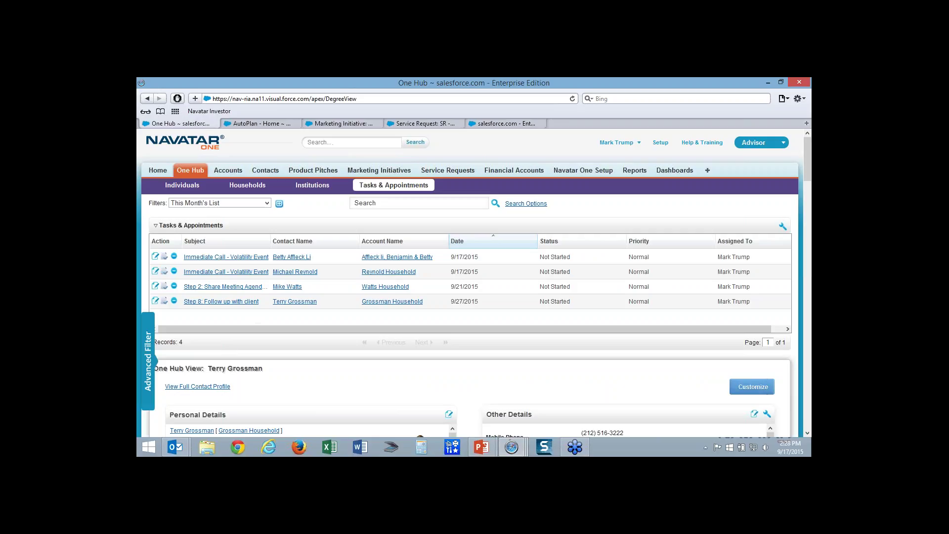
scroll(469, 386, down, 3)
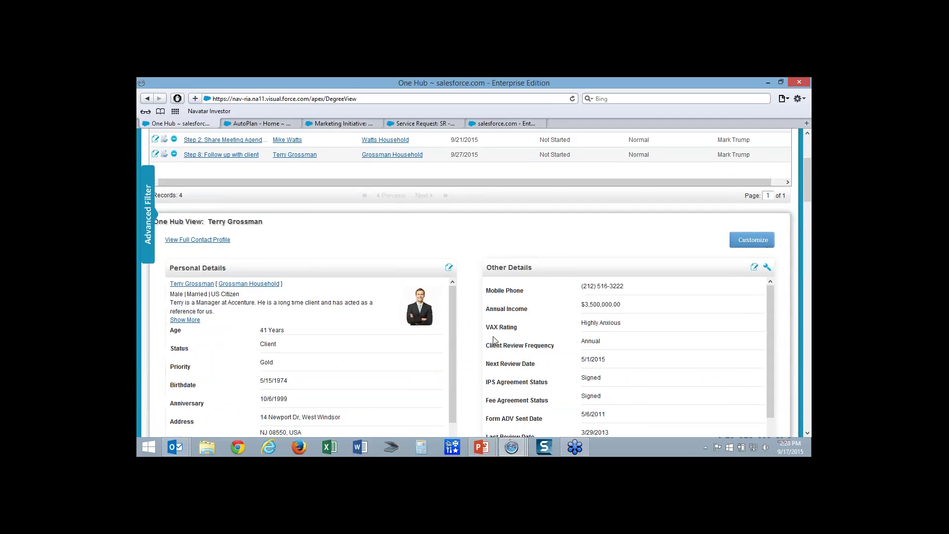
drag(487, 330, 523, 330)
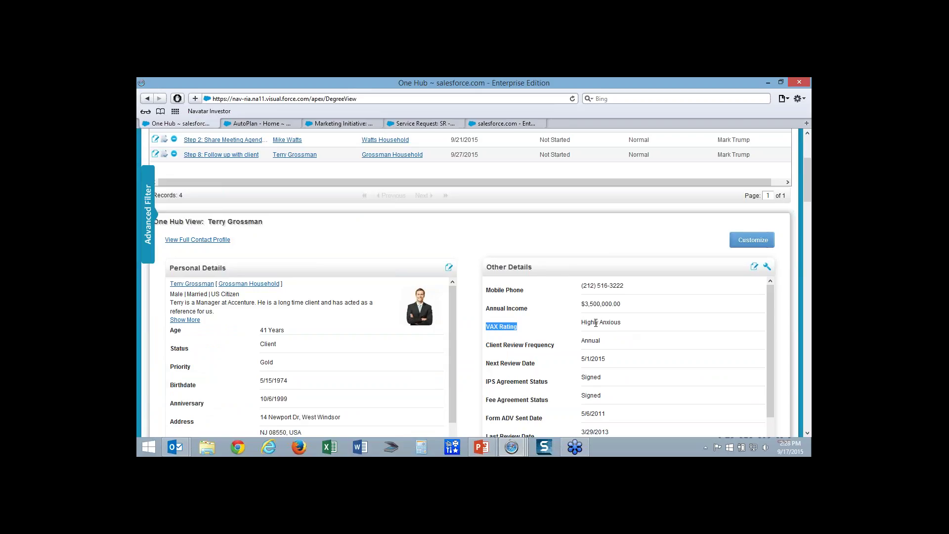
click(470, 261)
scroll(469, 261, up, 5)
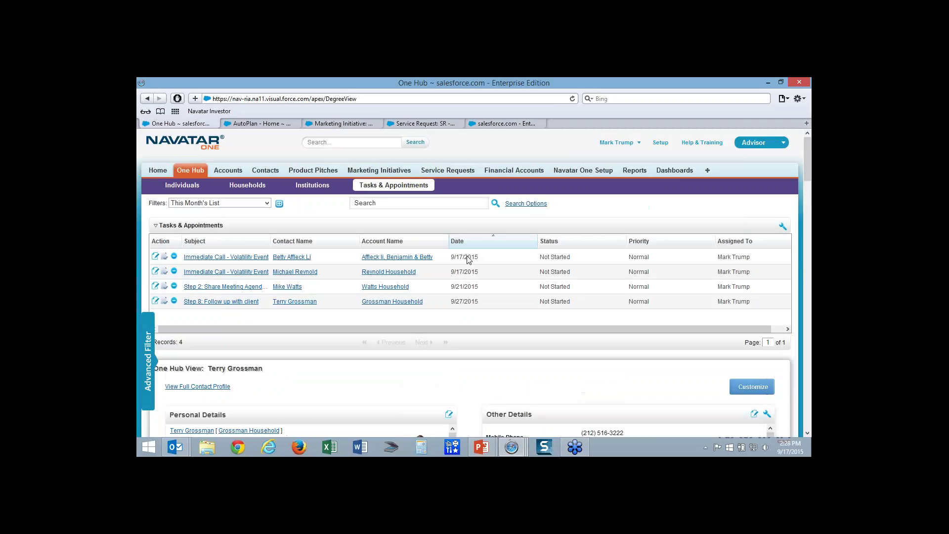
Start a new AutoPlan named Critical Event in the Crisis Management folder.
click(255, 124)
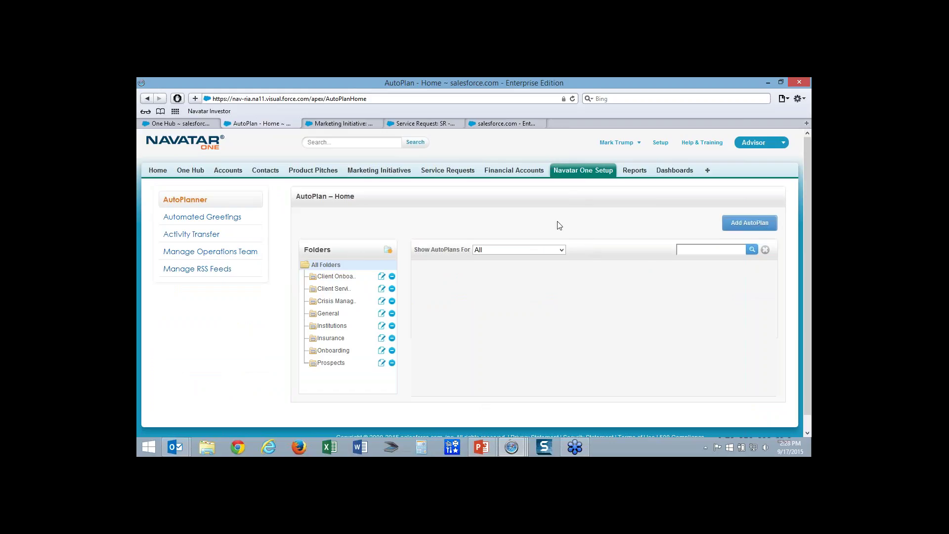
click(747, 225)
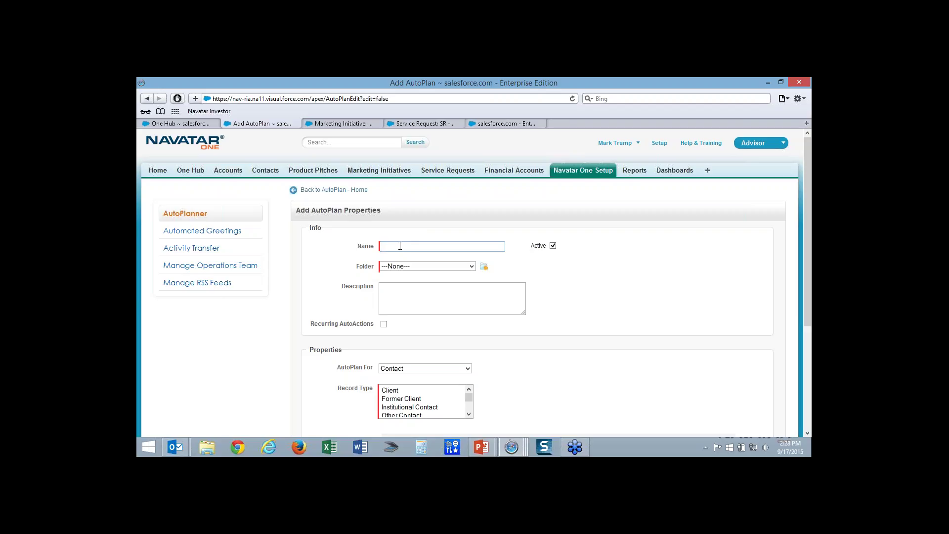
text(tical Event)
click(409, 267)
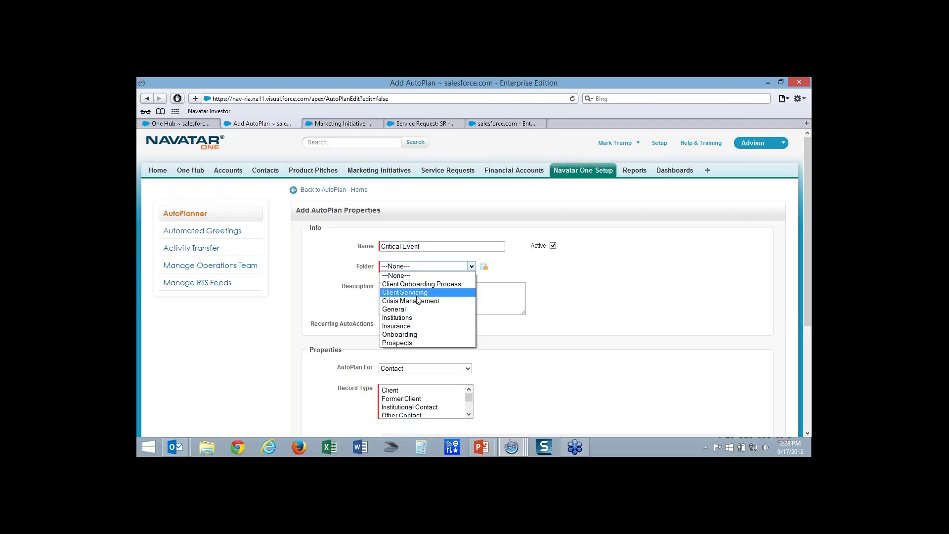
click(413, 301)
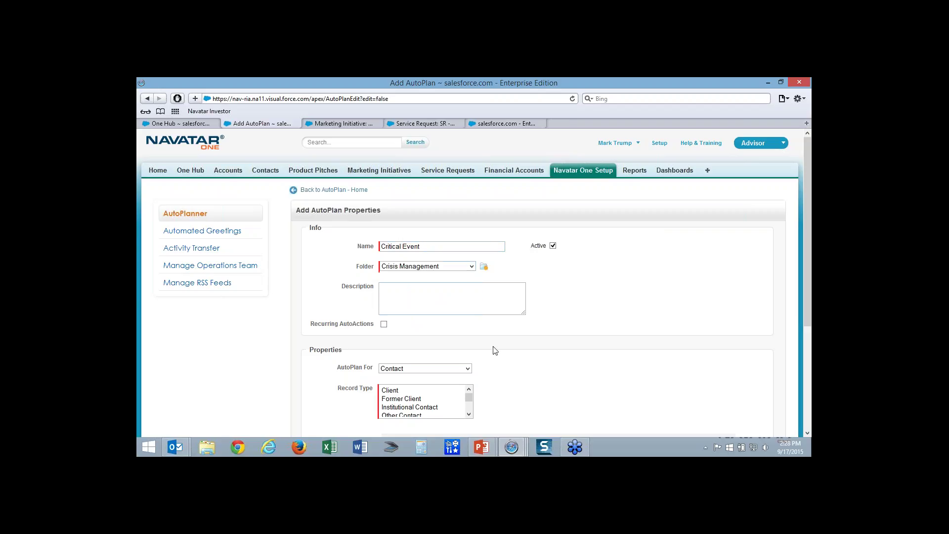
Limit the AutoPlan to contacts of record type Client with the criterion Contact:VAX Rating equals Somewhat Resilient.
scroll(563, 339, down, 2)
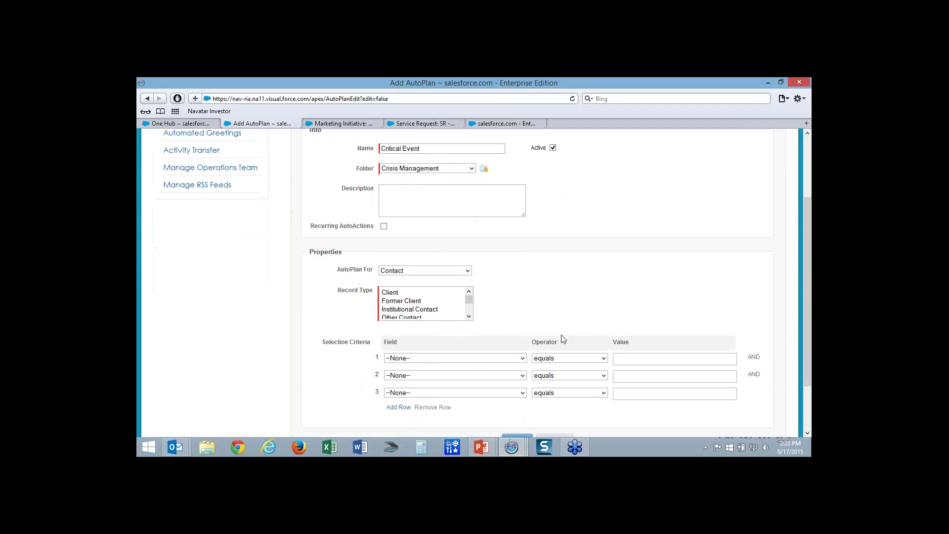
click(416, 294)
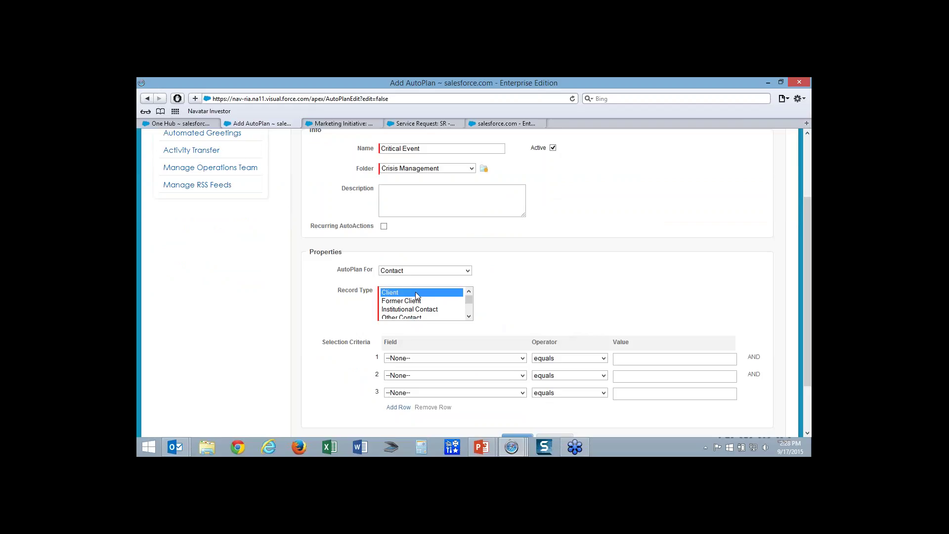
click(521, 359)
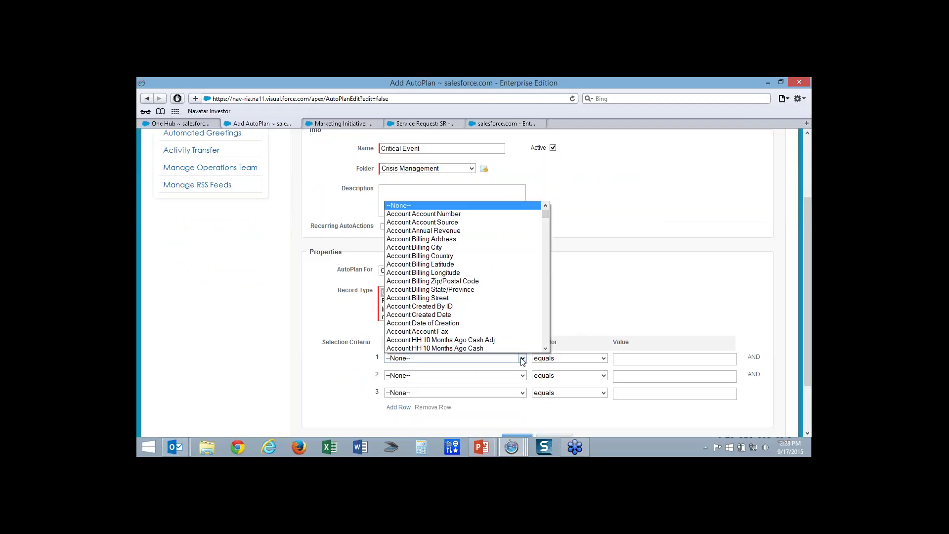
click(547, 270)
drag(545, 221, 546, 311)
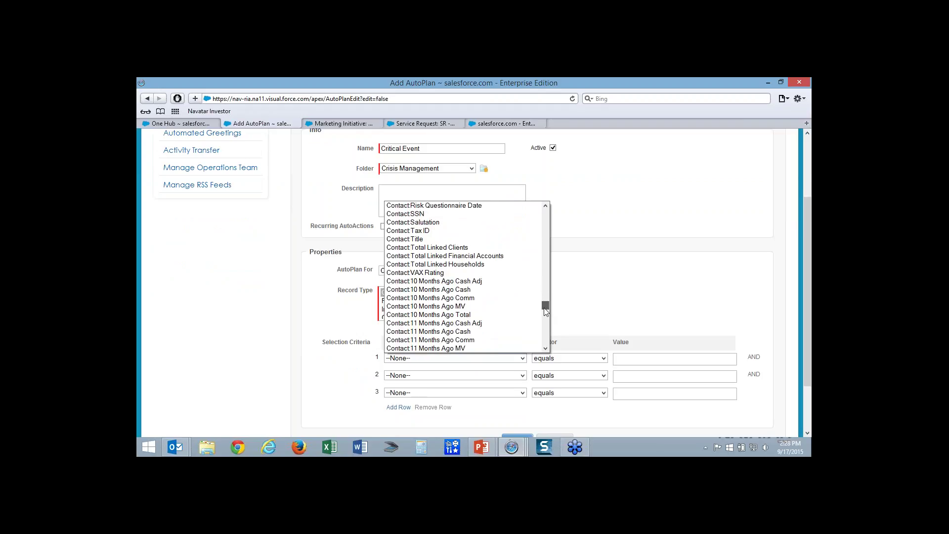
click(499, 278)
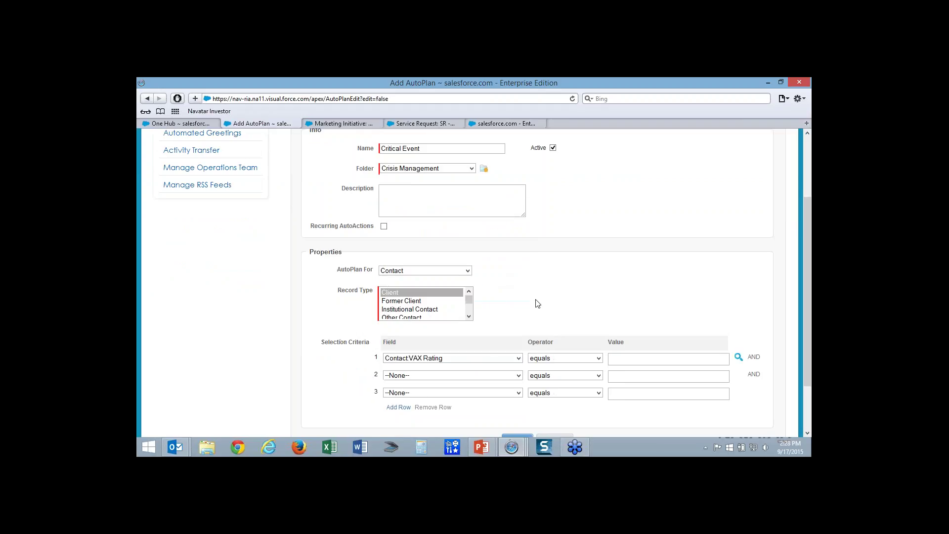
click(738, 357)
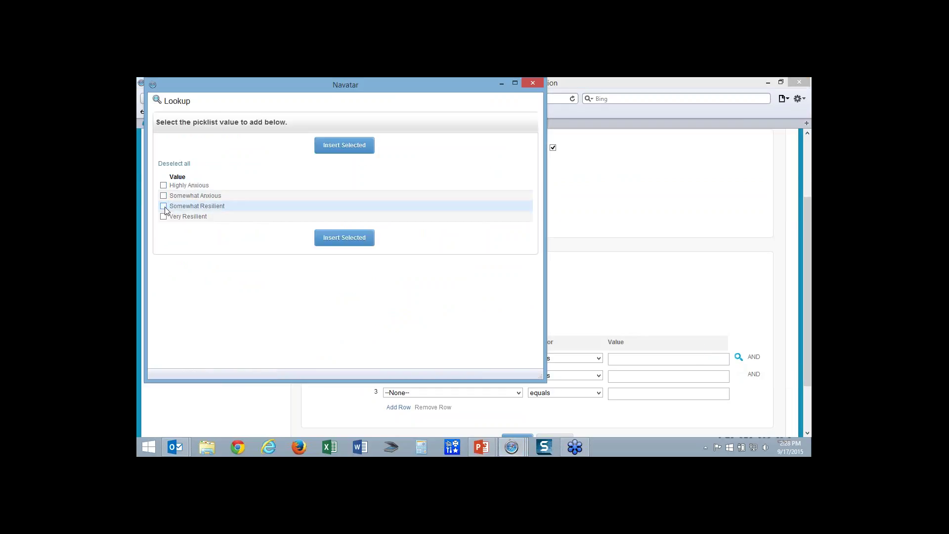
click(316, 151)
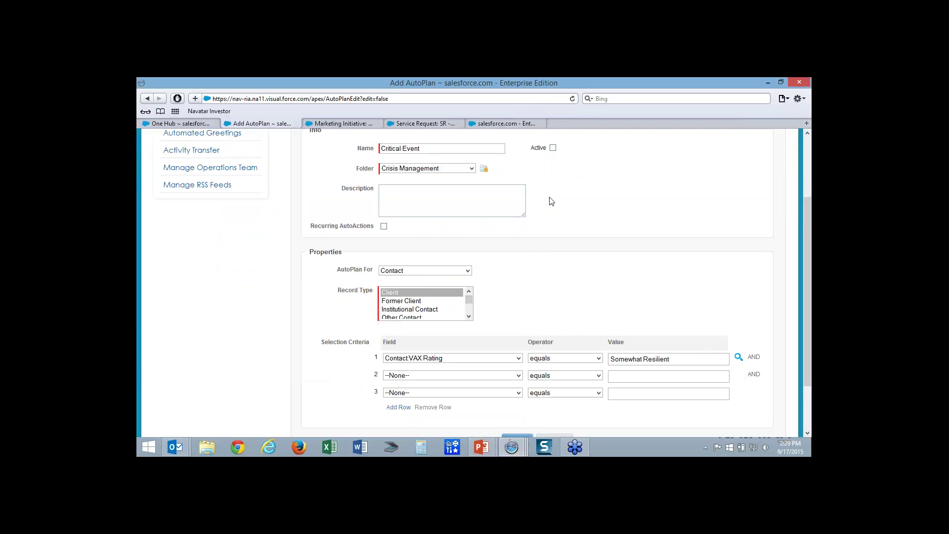
Make the Critical Event AutoPlan inactive and save its properties.
scroll(550, 230, down, 3)
click(517, 373)
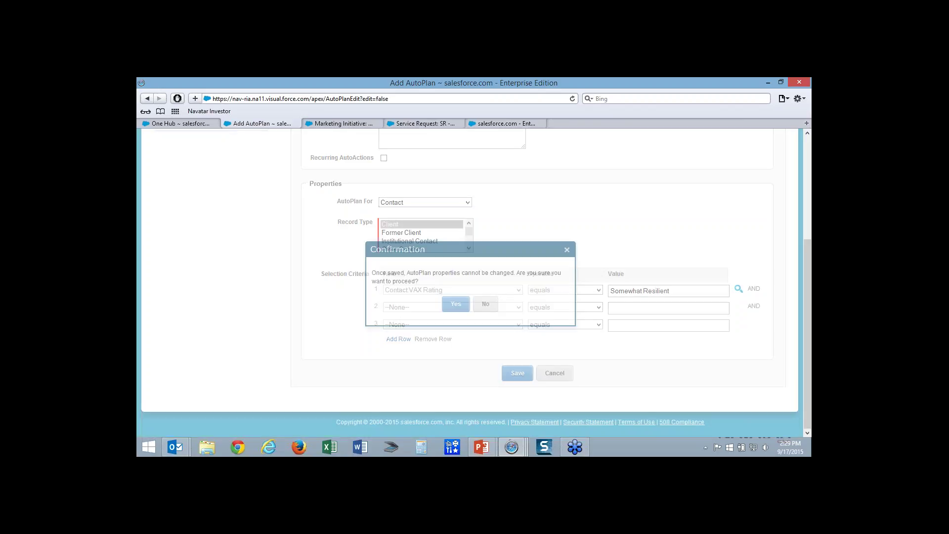
click(454, 310)
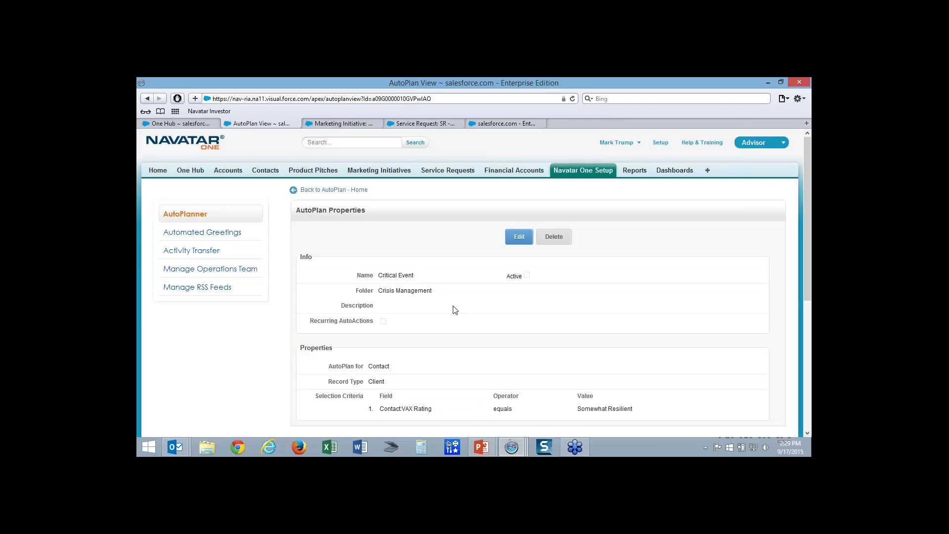
Add an AutoAction to the Critical Event AutoPlan with type Task, applied to New & Existing Records.
scroll(454, 310, down, 2)
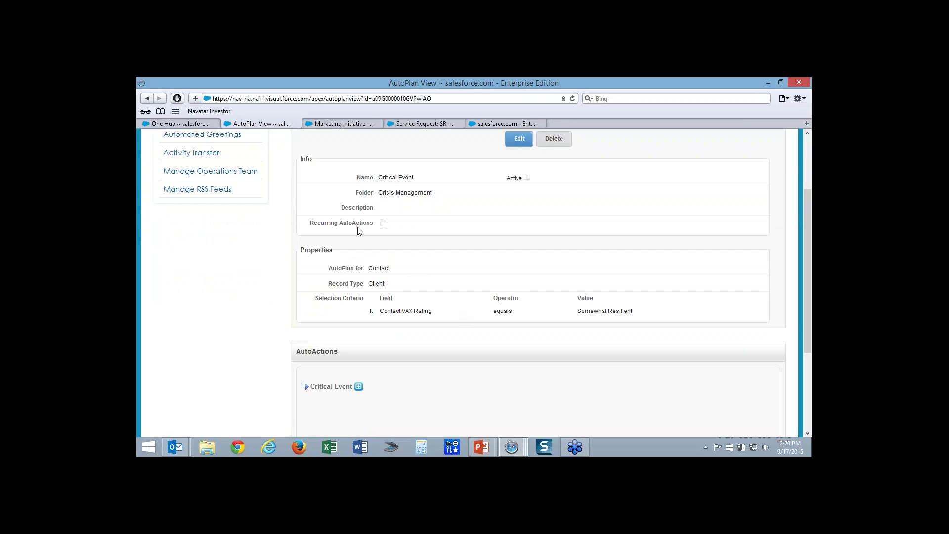
click(358, 387)
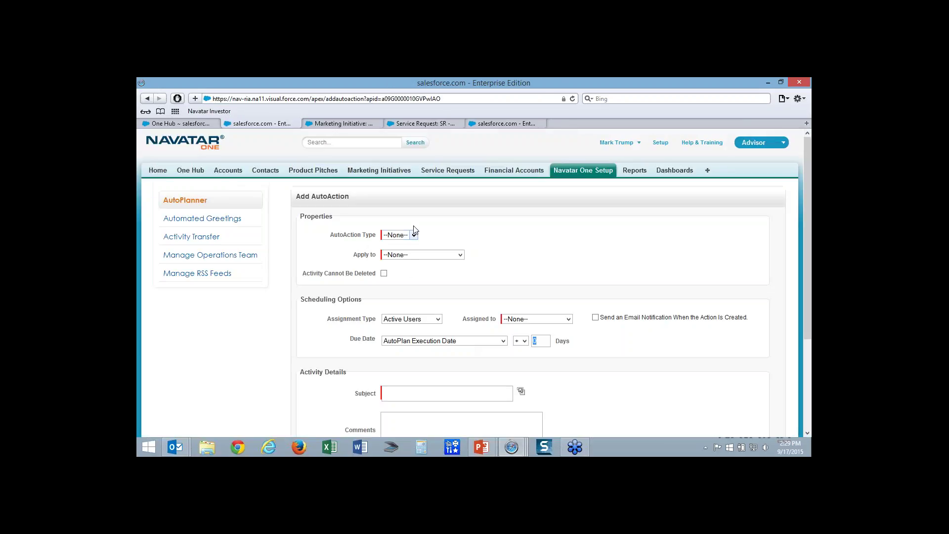
click(414, 235)
click(393, 253)
click(408, 258)
click(413, 280)
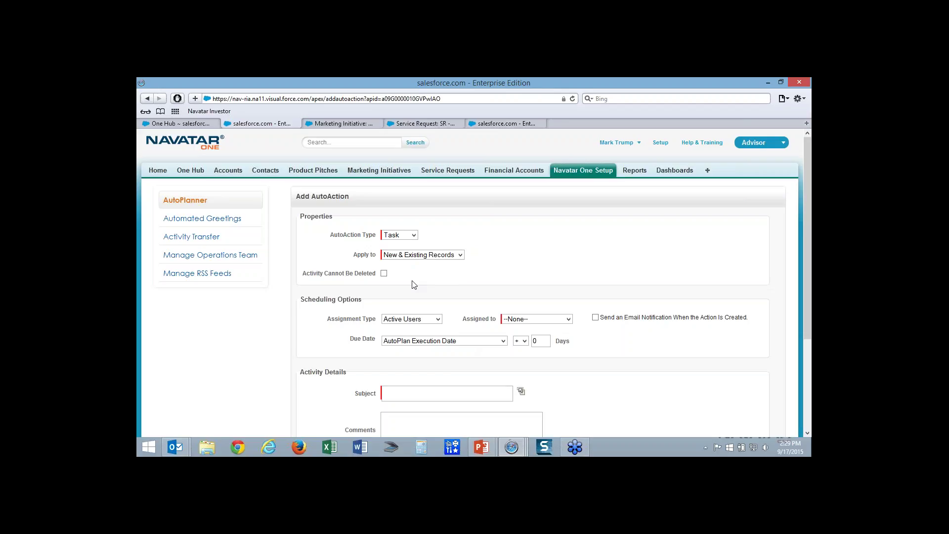
Assign the AutoAction to the Financial Advisor operations role, due 5 days after the AutoPlan Execution Date.
click(438, 319)
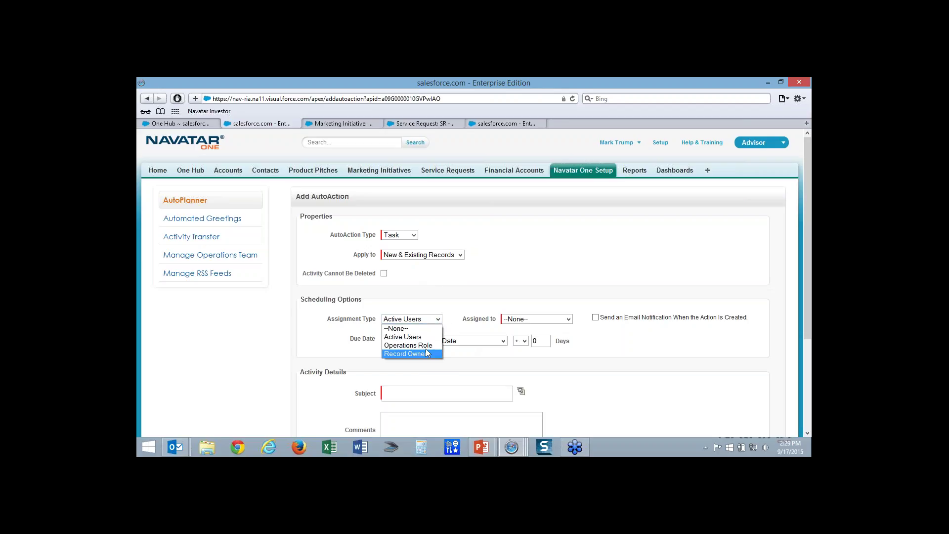
click(416, 345)
click(568, 320)
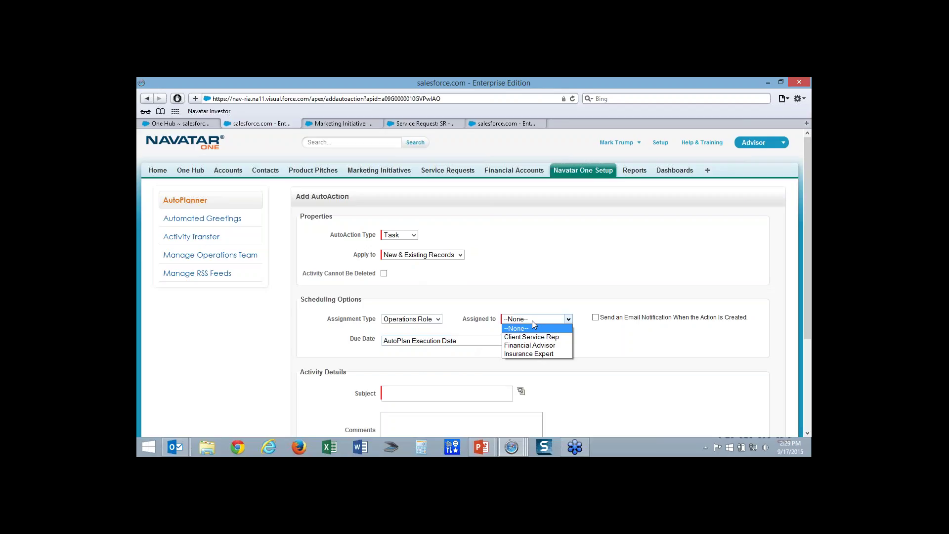
click(538, 346)
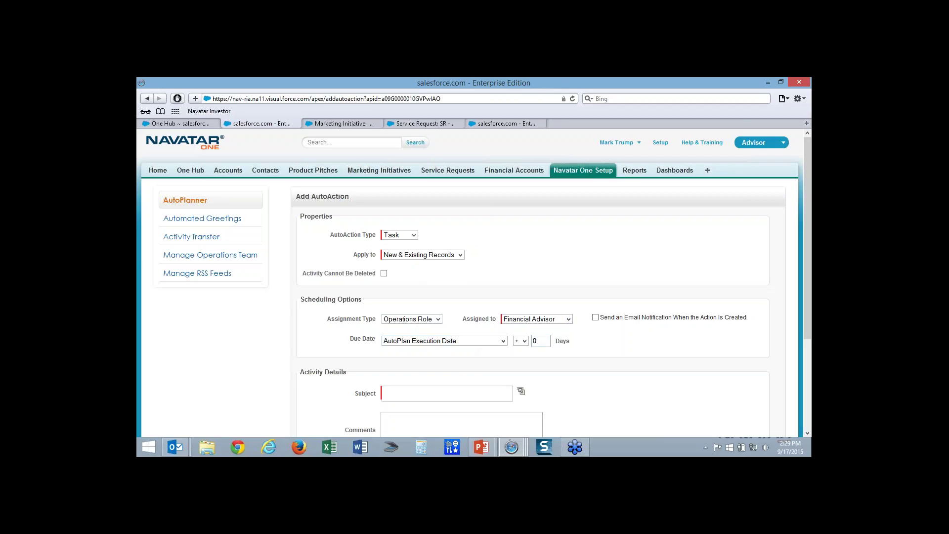
scroll(579, 340, down, 2)
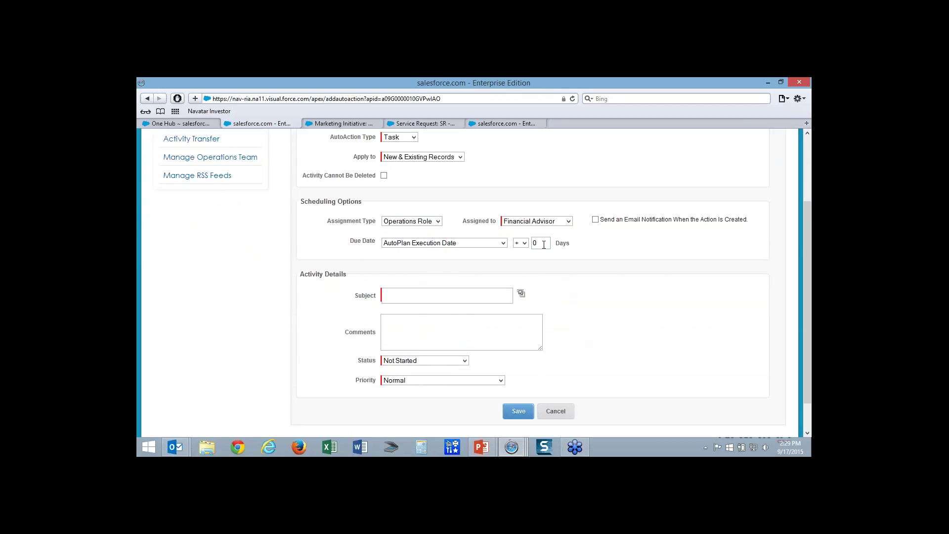
text(5)
Give the AutoAction the subject Call Client to discuss Market situation and save it.
click(447, 298)
text(Call Client to discuss Market situation)
click(518, 412)
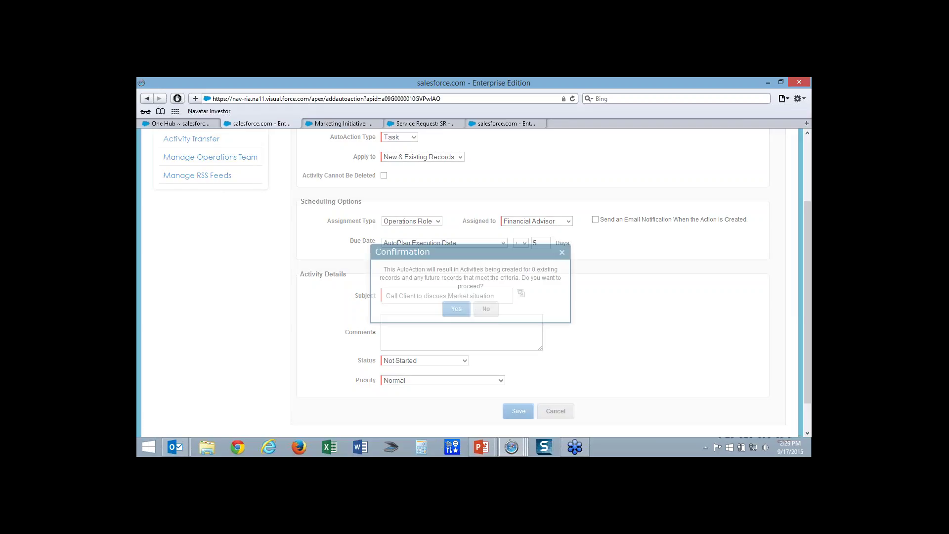
click(457, 310)
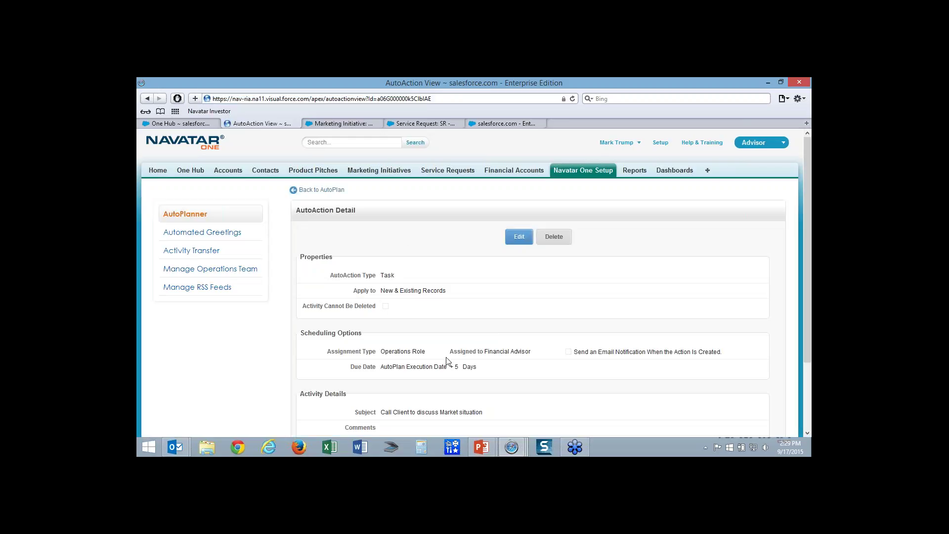
Return to the AutoPlan and add a child AutoAction of type Task under Call Client to discuss Market situation.
click(313, 193)
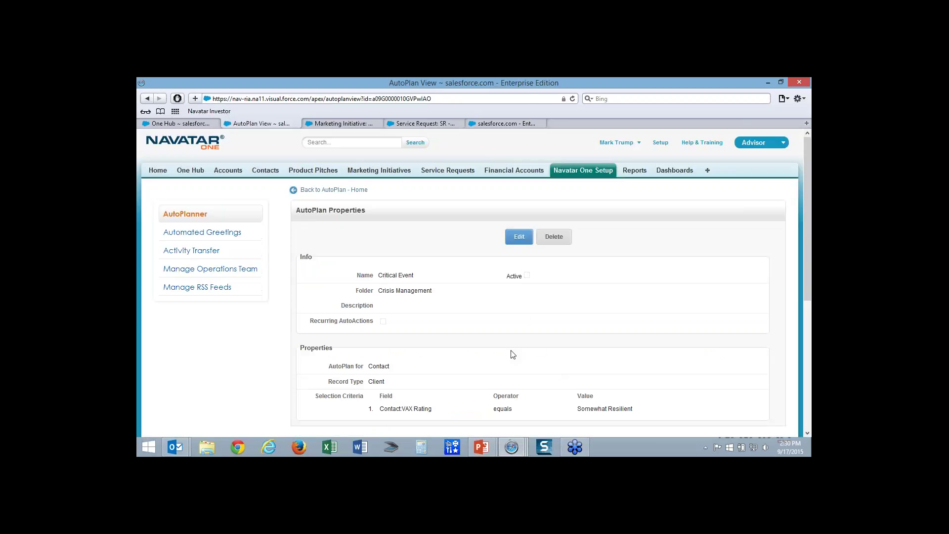
scroll(513, 355, down, 3)
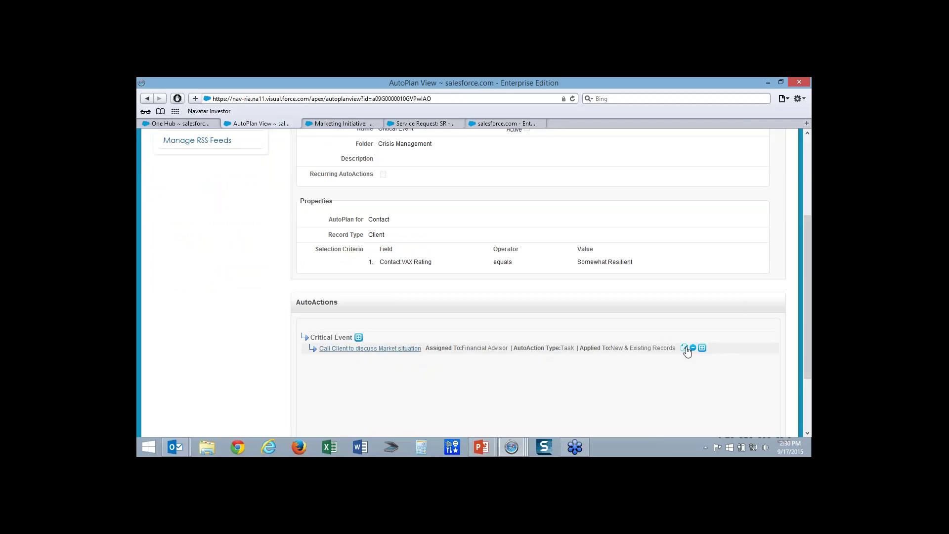
click(702, 347)
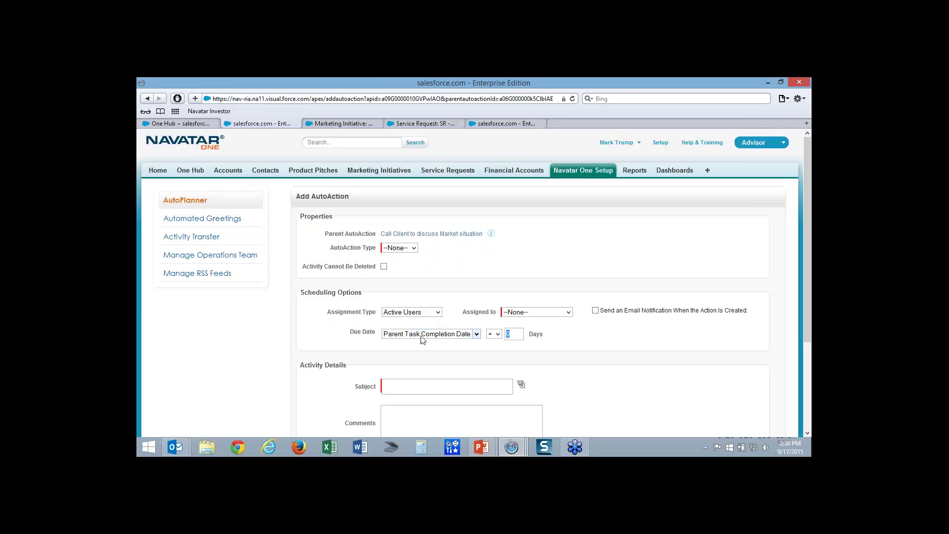
click(414, 247)
click(413, 265)
Assign the child AutoAction to the Client Service Rep operations role, due 21 days after the Parent Task Completion Date.
click(437, 312)
click(420, 340)
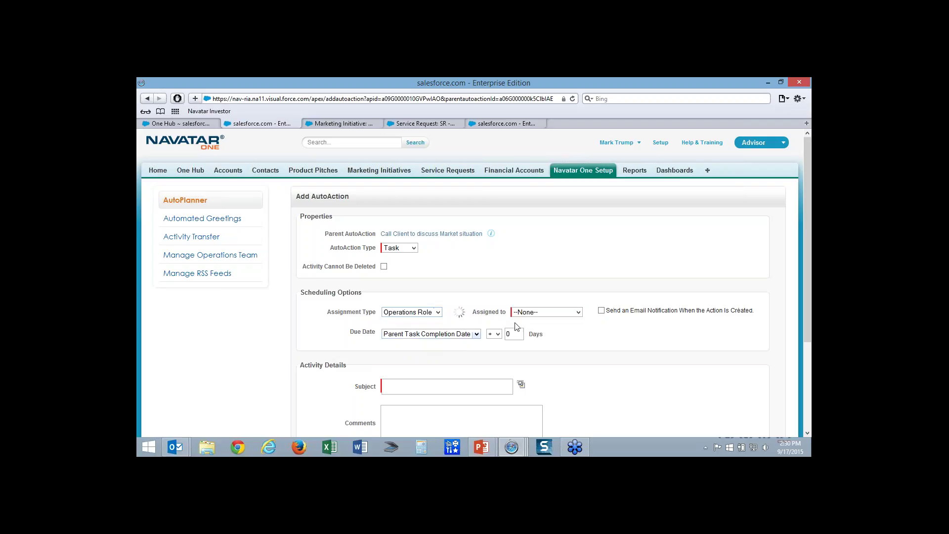
click(566, 313)
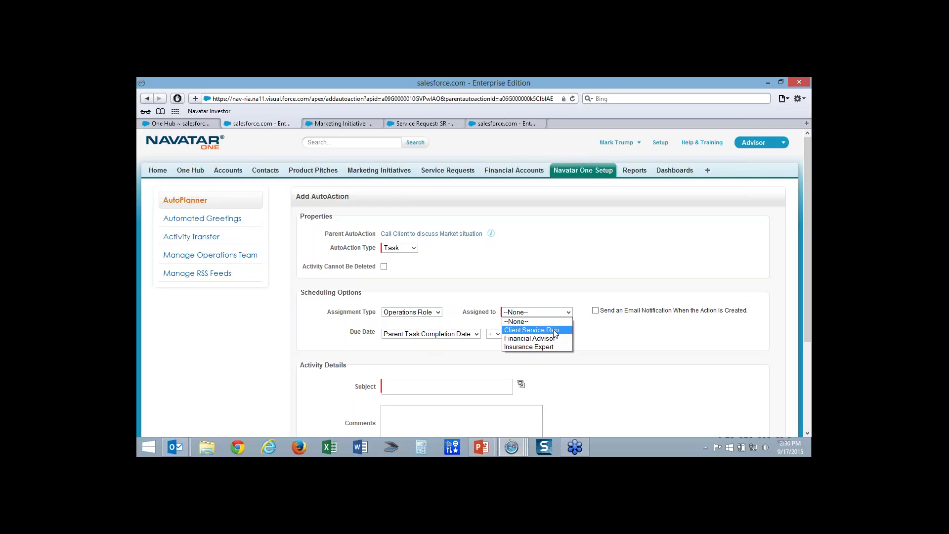
click(553, 330)
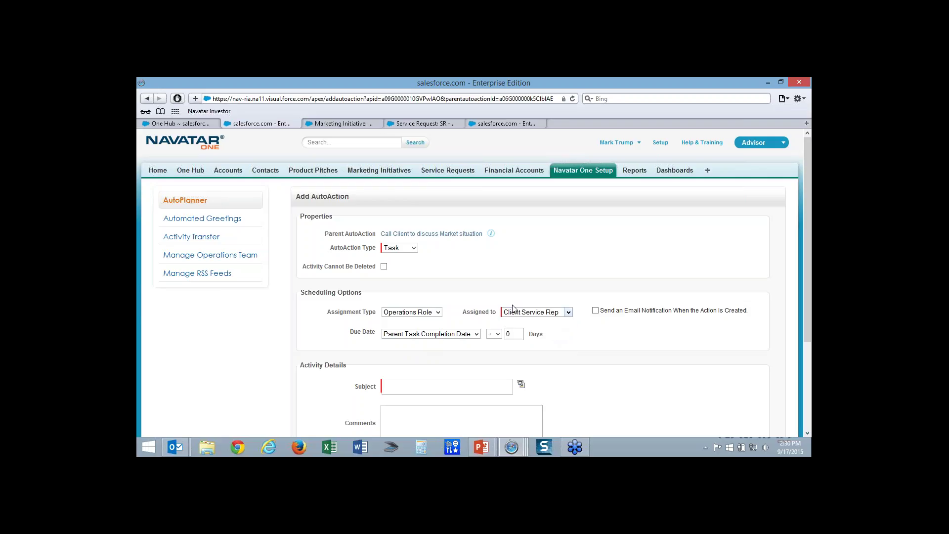
double_click(513, 334)
text(21)
Give the child AutoAction the subject Follow Up - Check In and save it.
text(Follow Up )
text(- Check )
text(In)
scroll(599, 391, down, 3)
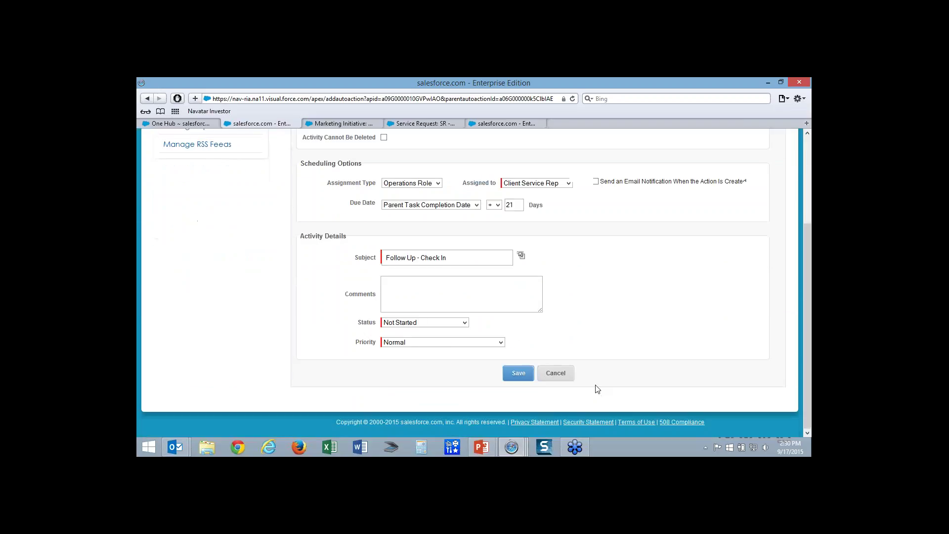
click(514, 373)
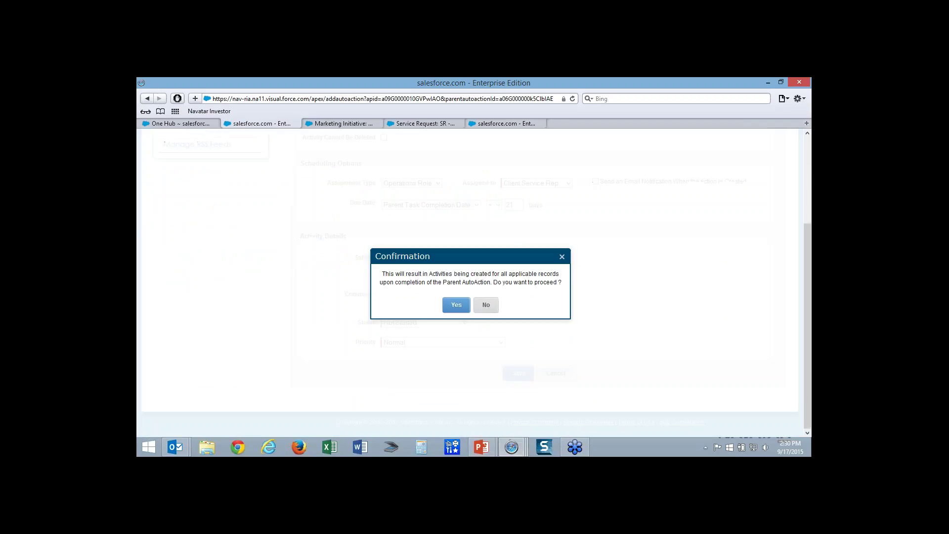
click(456, 304)
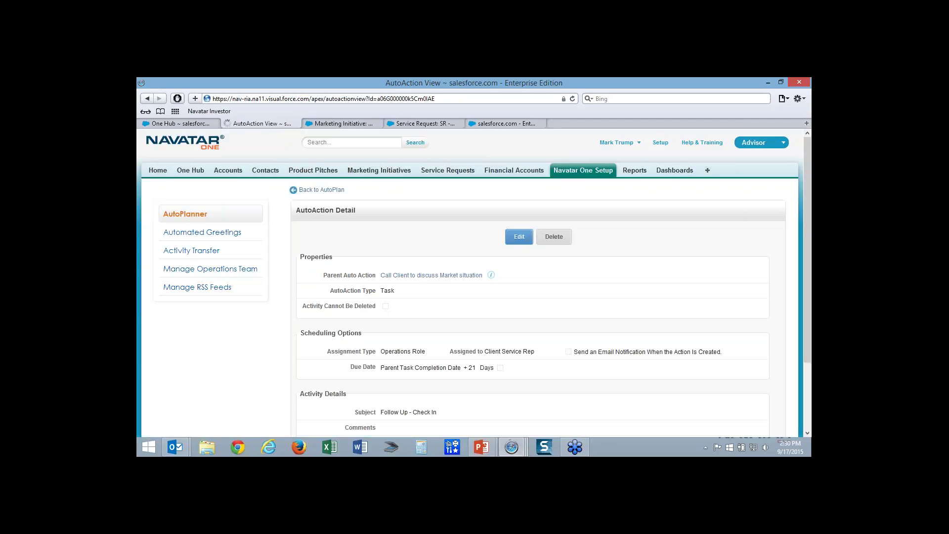
Return to the Critical Event AutoPlan, review its properties and linked AutoActions, and go back to the One Hub page.
click(319, 190)
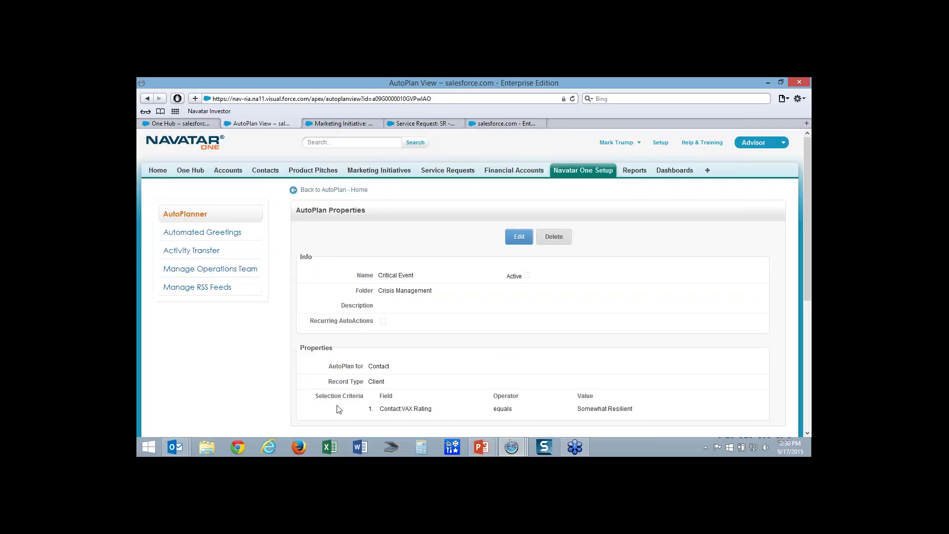
scroll(342, 381, down, 3)
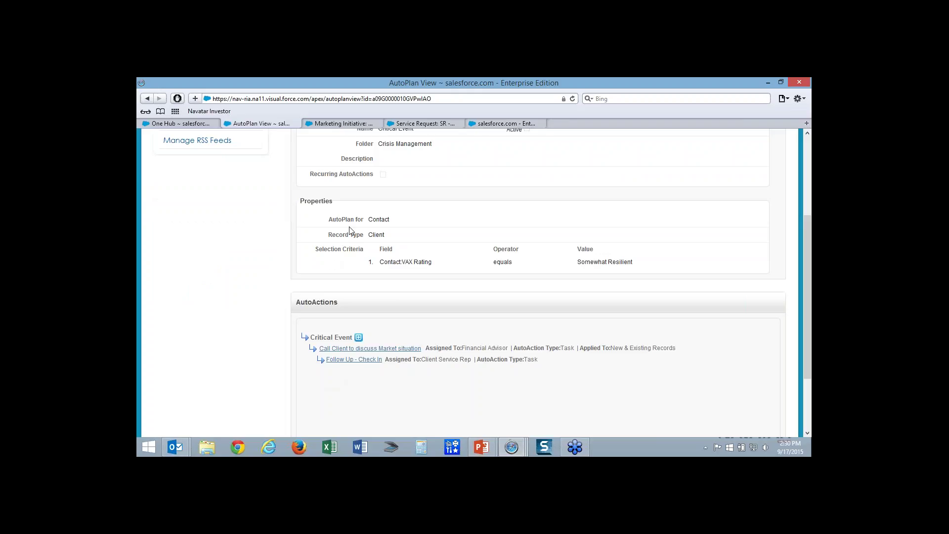
scroll(383, 243, up, 3)
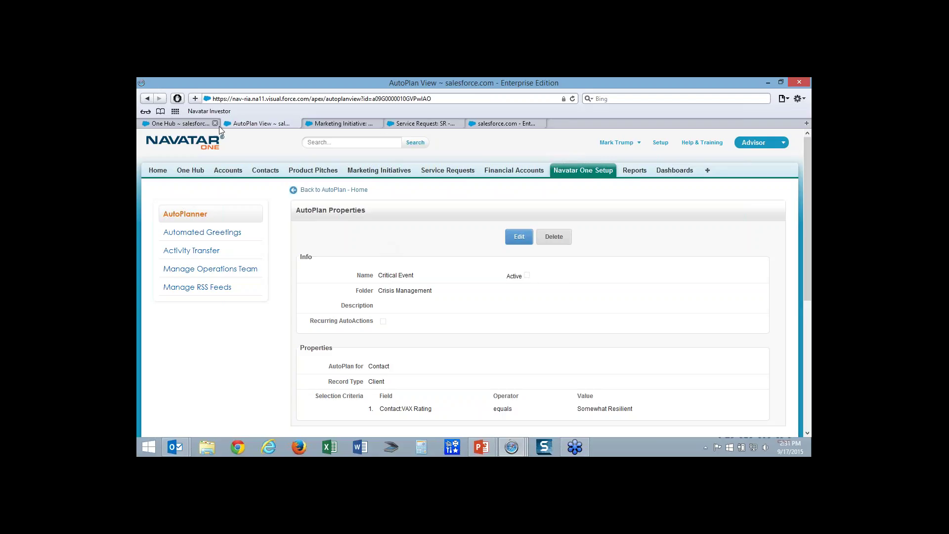
click(196, 127)
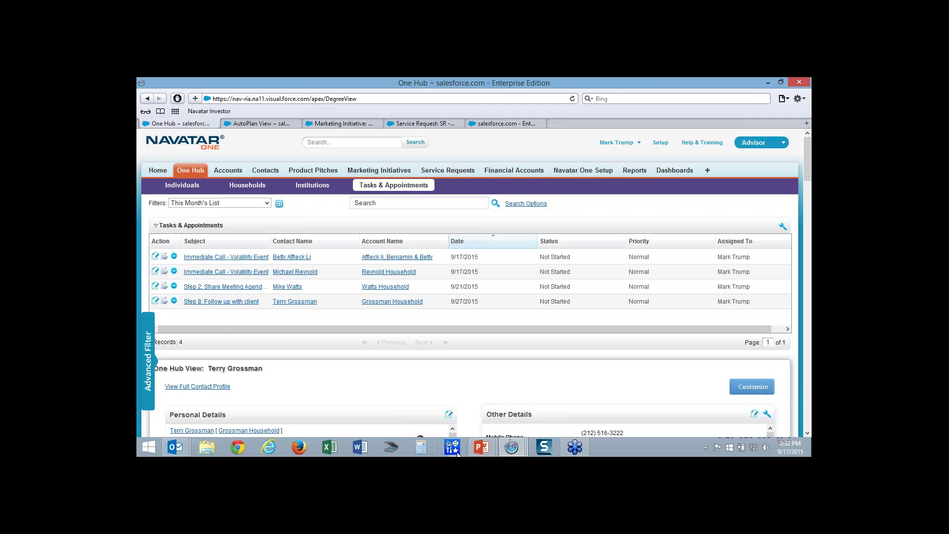
Switch to the running PowerPoint slide show and advance from the segmentation examples to the Questions? slide.
mouse_move(482, 448)
click(504, 403)
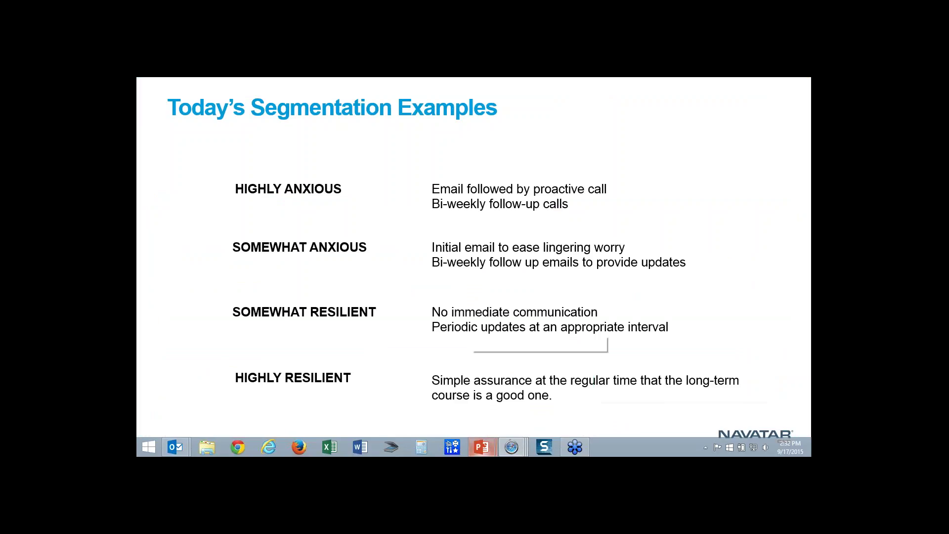
click(642, 315)
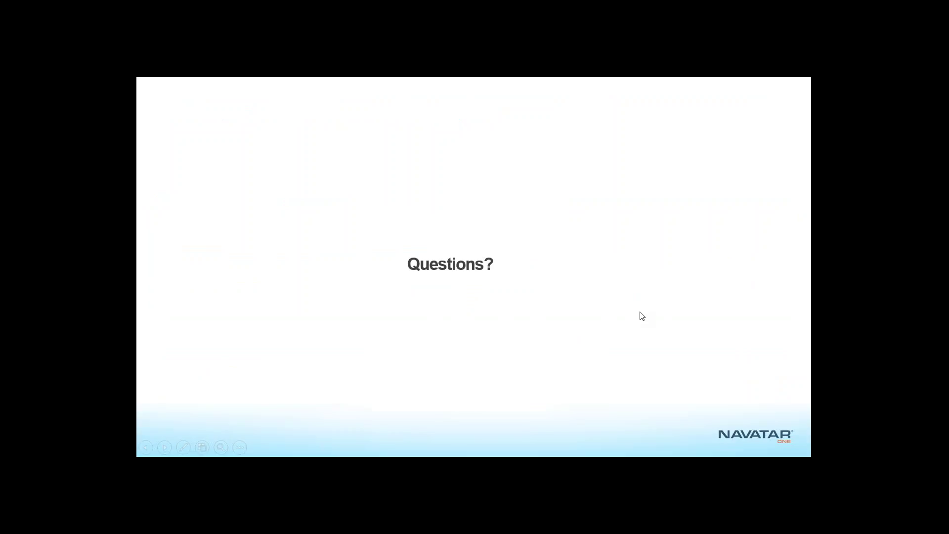